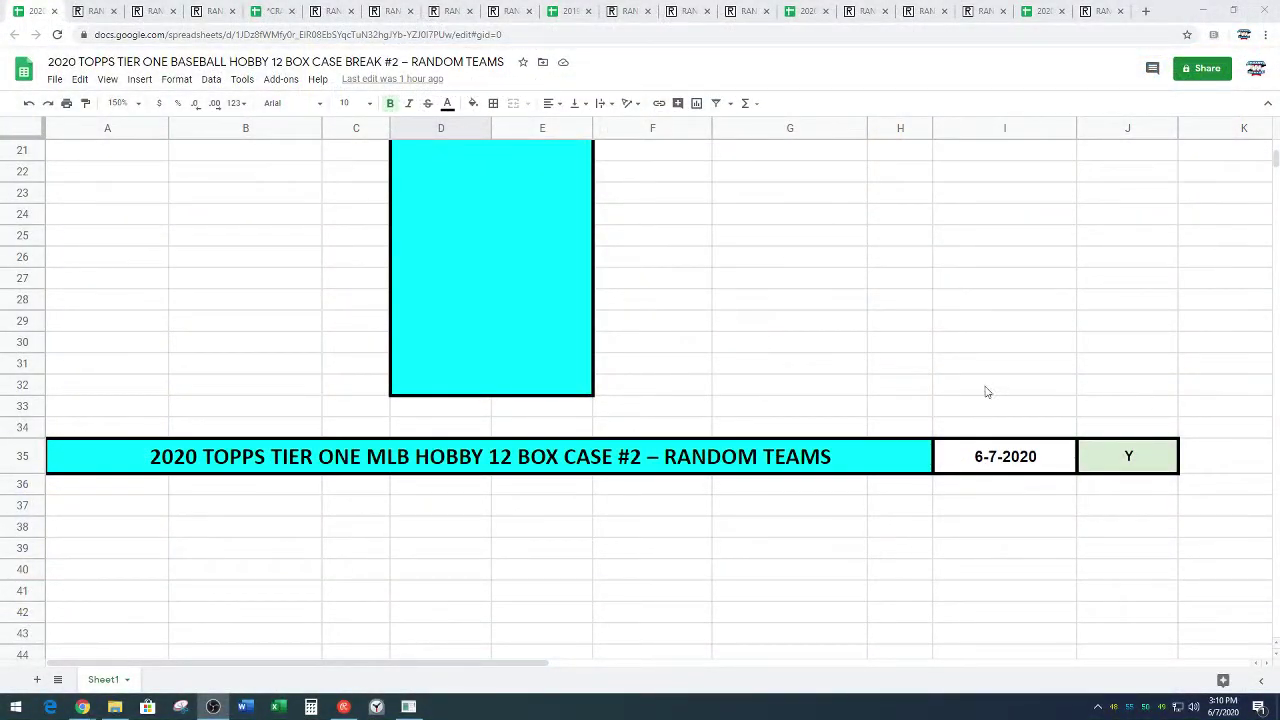
# Copy the participants' names in the SPOTS column, A51:A76
pyautogui.scroll(-5, 300, 400)
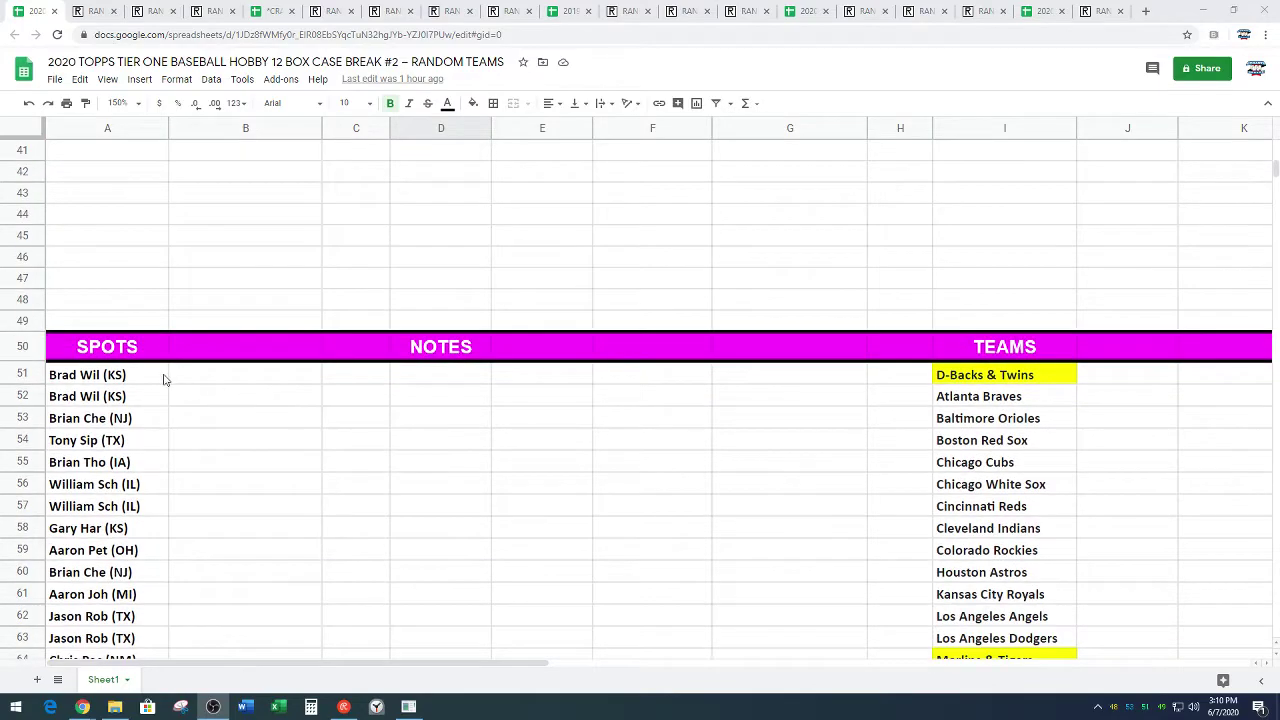
pyautogui.moveTo(165, 379); pyautogui.dragTo(143, 605)
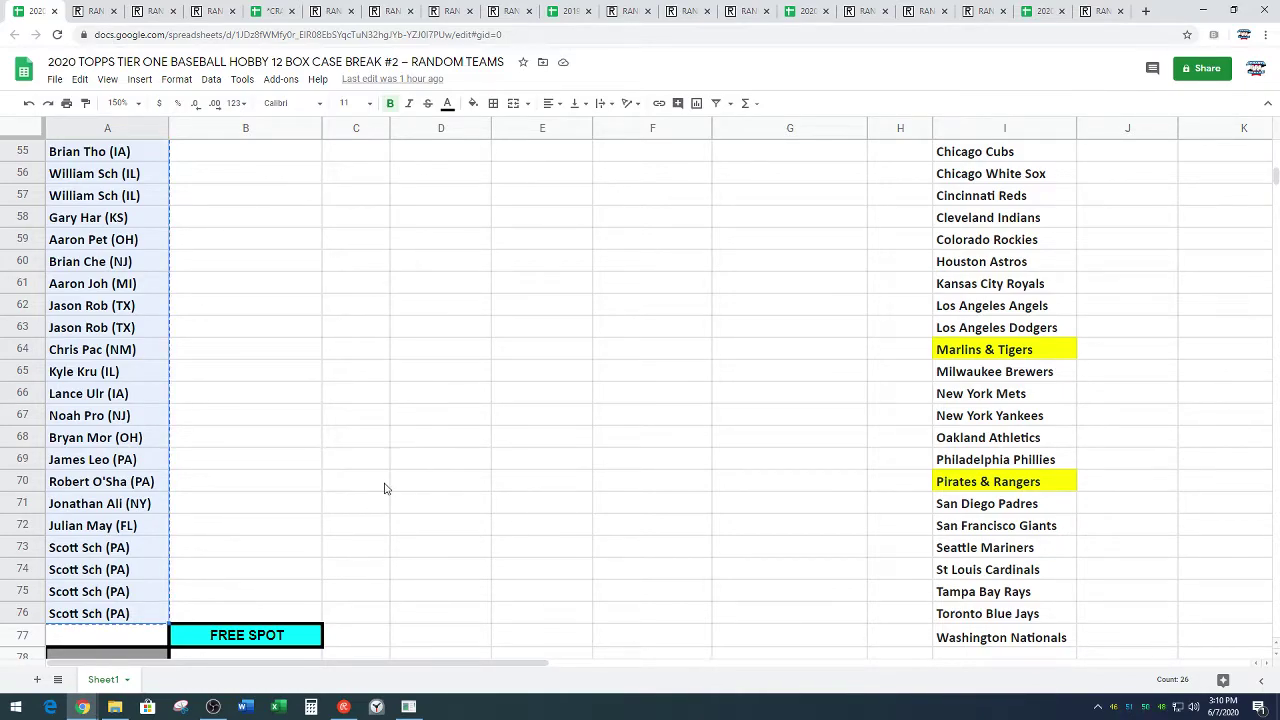
pyautogui.scroll(10, 386, 488)
# Switch to the first RANDOM.ORG List Randomizer page, paste the copied names and randomize the list twice
pyautogui.click(93, 11)
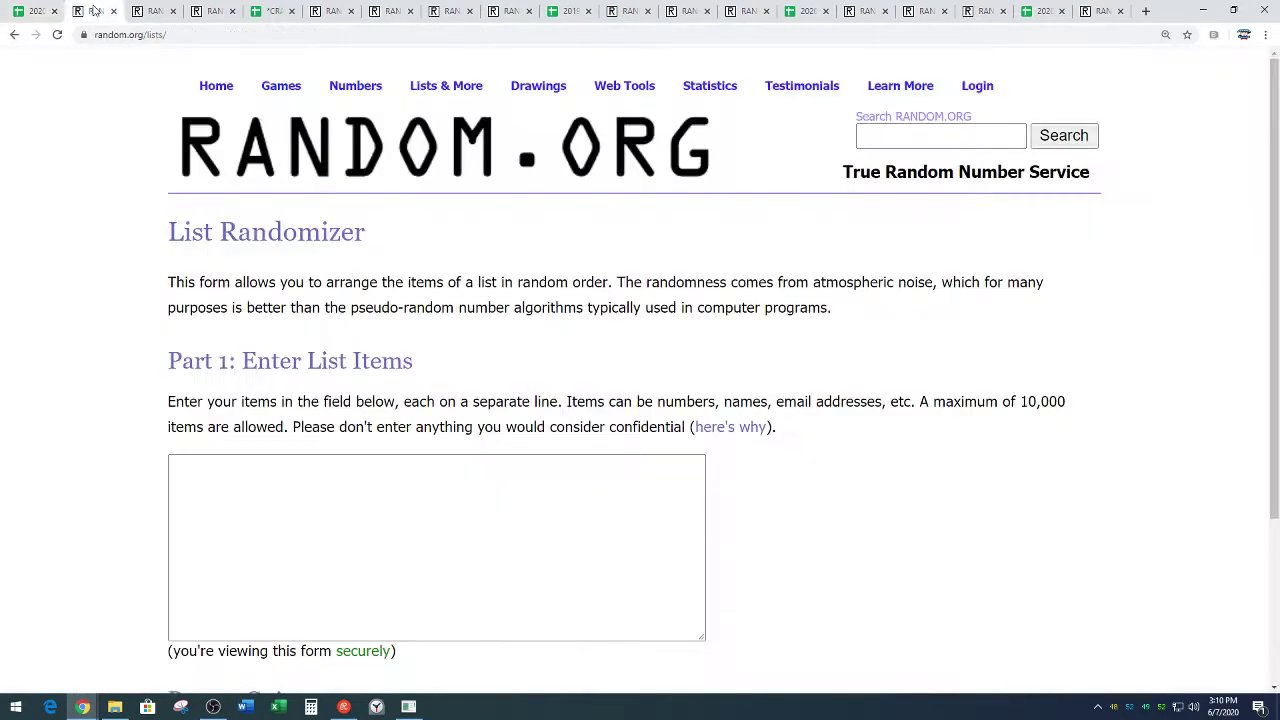
pyautogui.scroll(-2, 94, 260)
pyautogui.rightClick(246, 280)
pyautogui.click(275, 385)
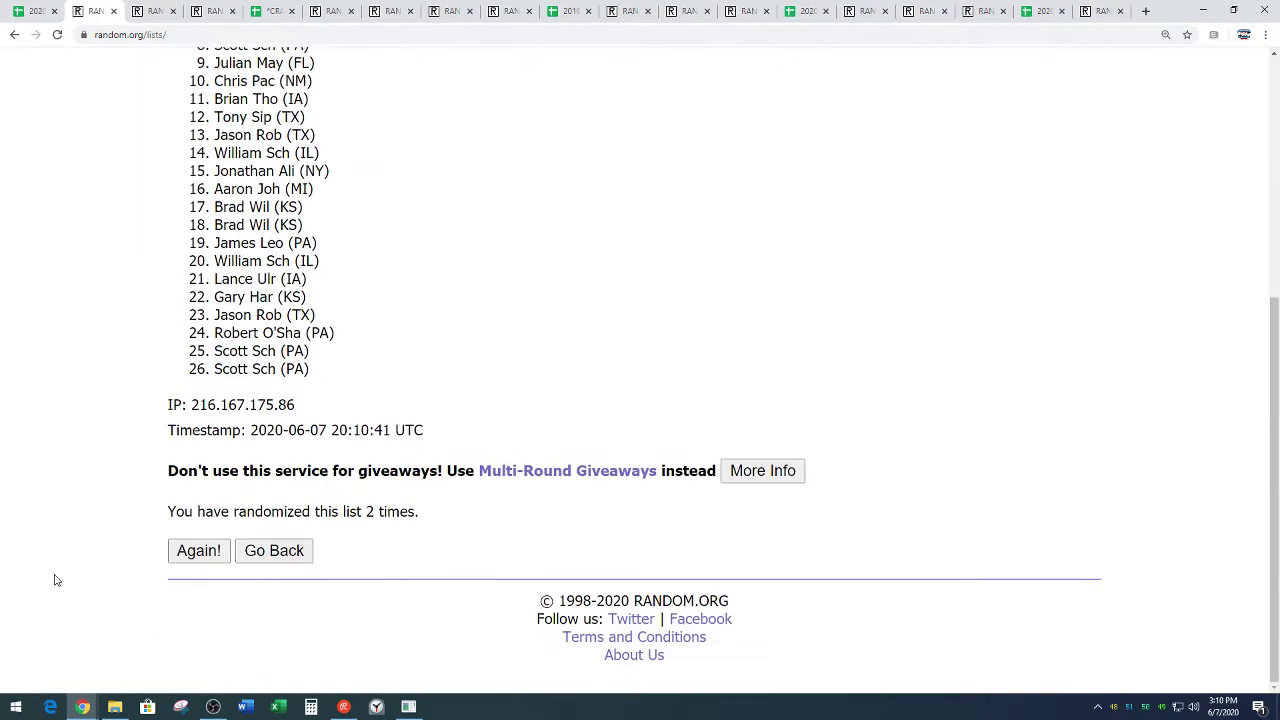
# Randomize the list a third time, then check the randomization count and the first-ranked name
pyautogui.click(203, 553)
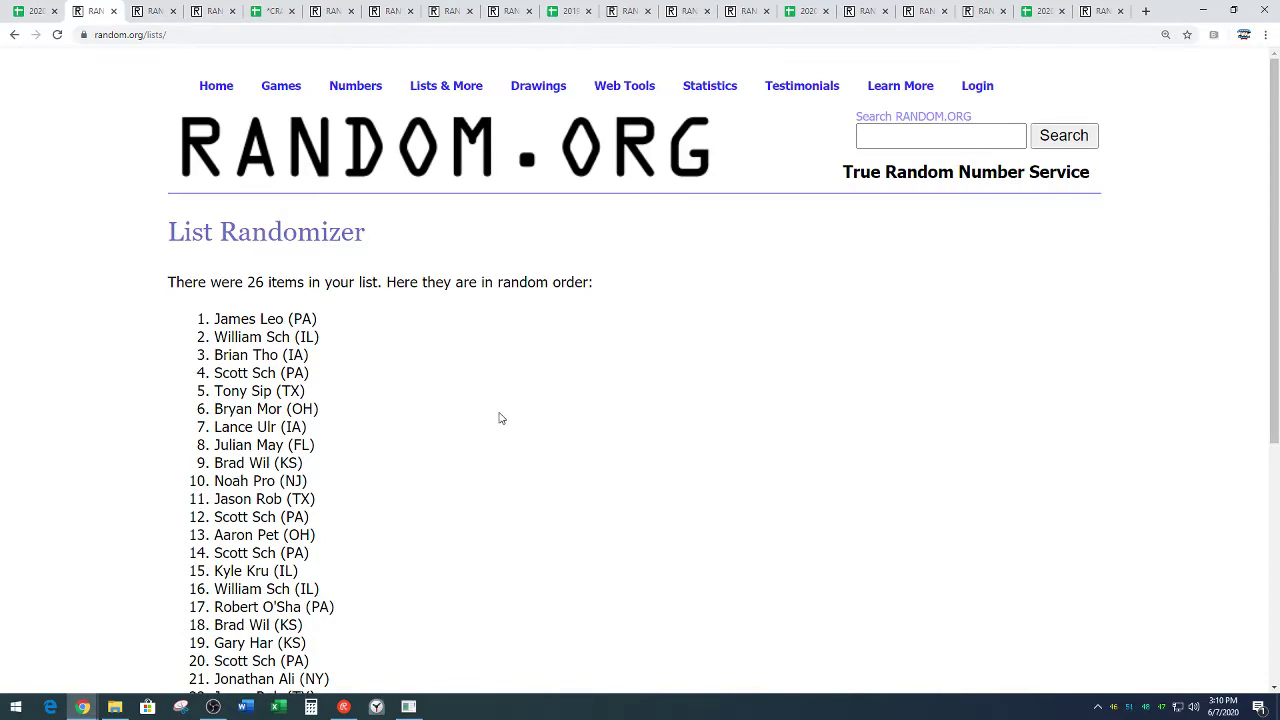
pyautogui.scroll(-4, 503, 408)
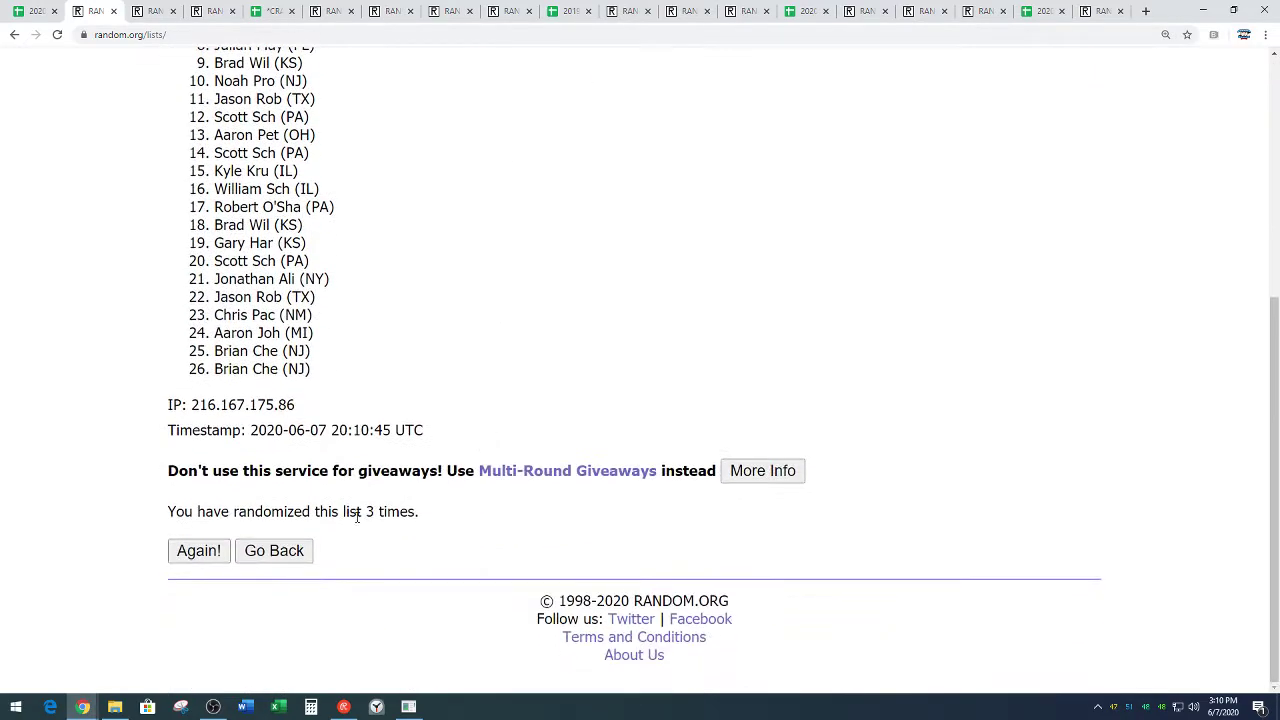
pyautogui.moveTo(370, 511); pyautogui.dragTo(462, 513)
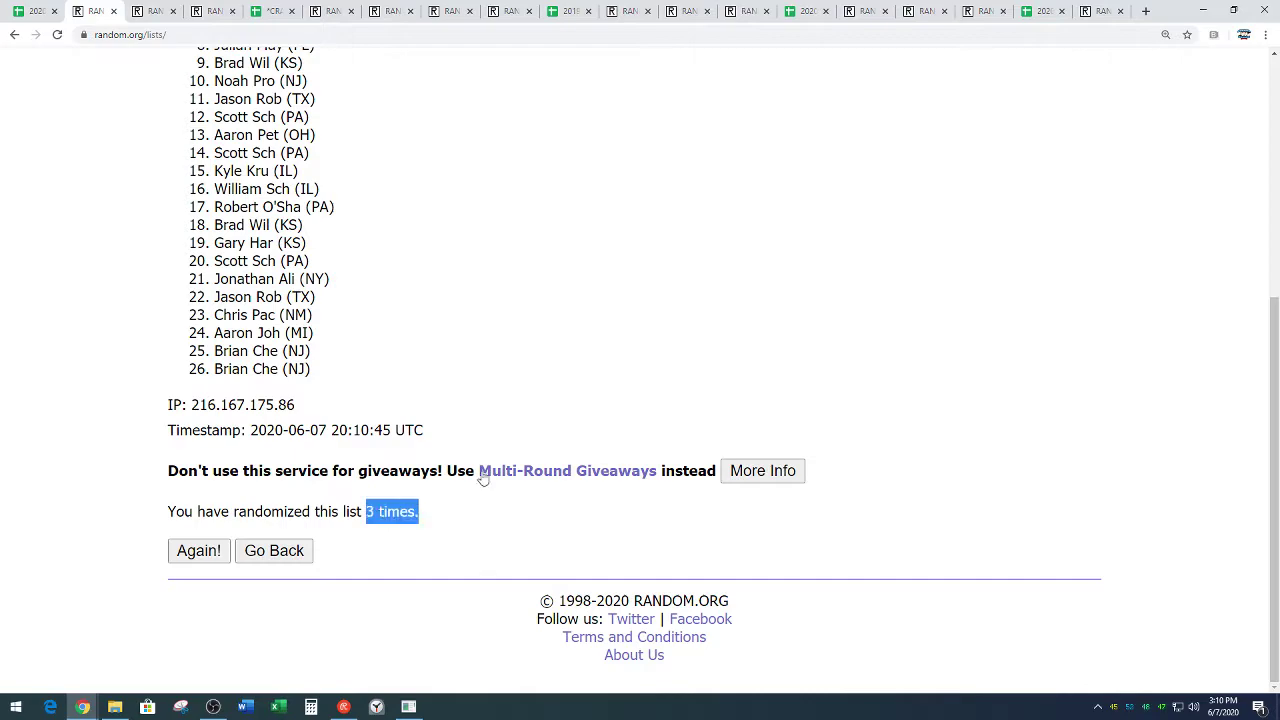
pyautogui.click(515, 420)
pyautogui.scroll(3, 572, 361)
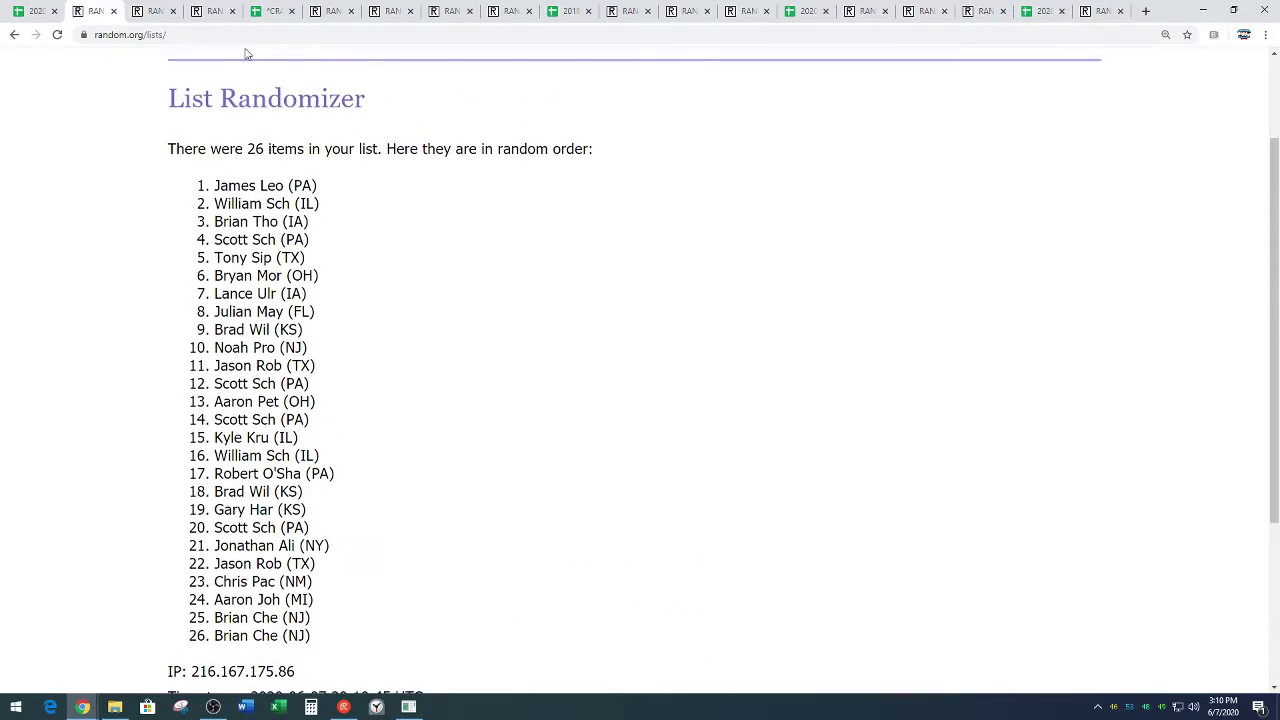
# Return to the case break sheet and copy the first-ranked participant's name from A69 into A77, beside FREE SPOT
pyautogui.click(36, 11)
pyautogui.click(264, 362)
pyautogui.scroll(-5, 268, 364)
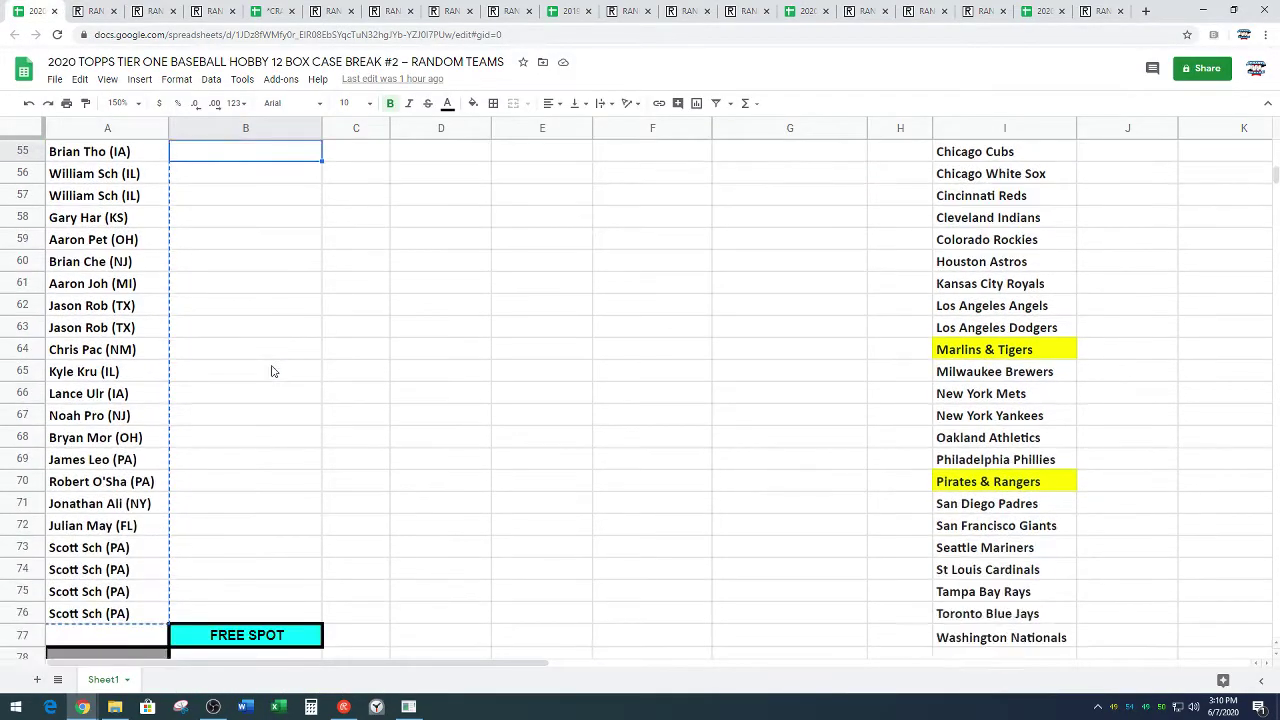
pyautogui.click(137, 422)
pyautogui.hotkey('ctrl', 'c')
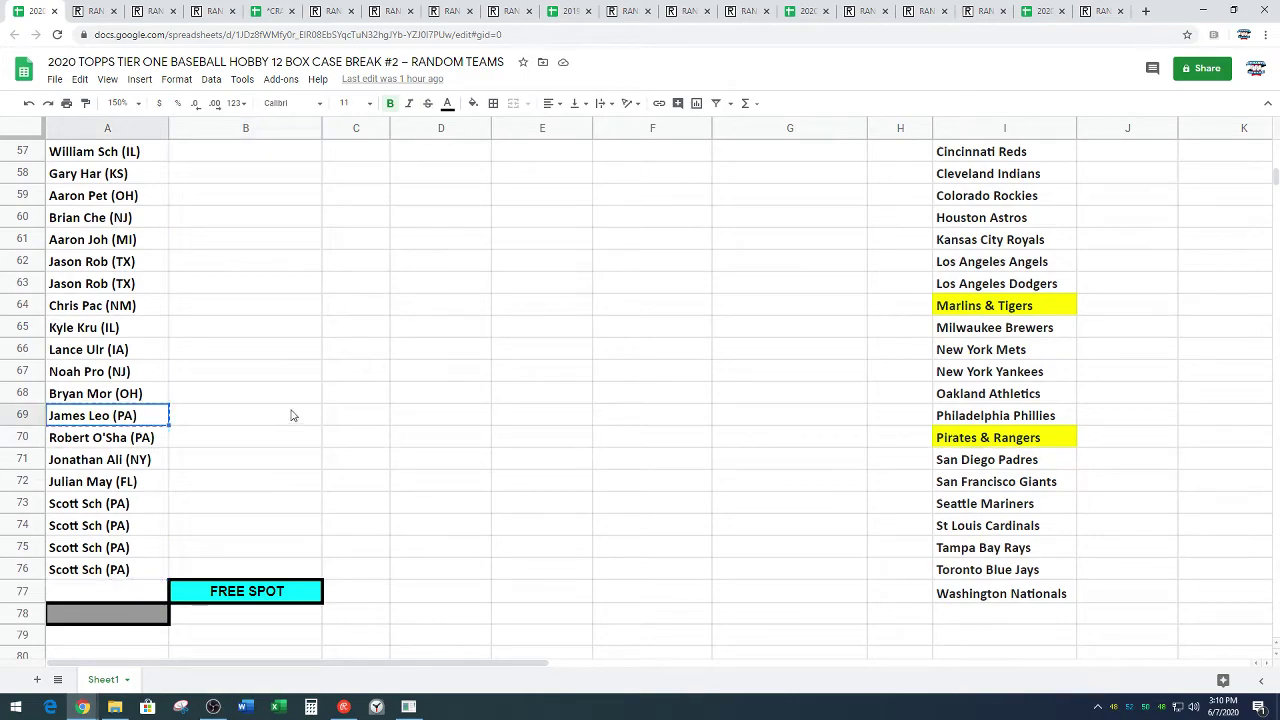
pyautogui.click(143, 589)
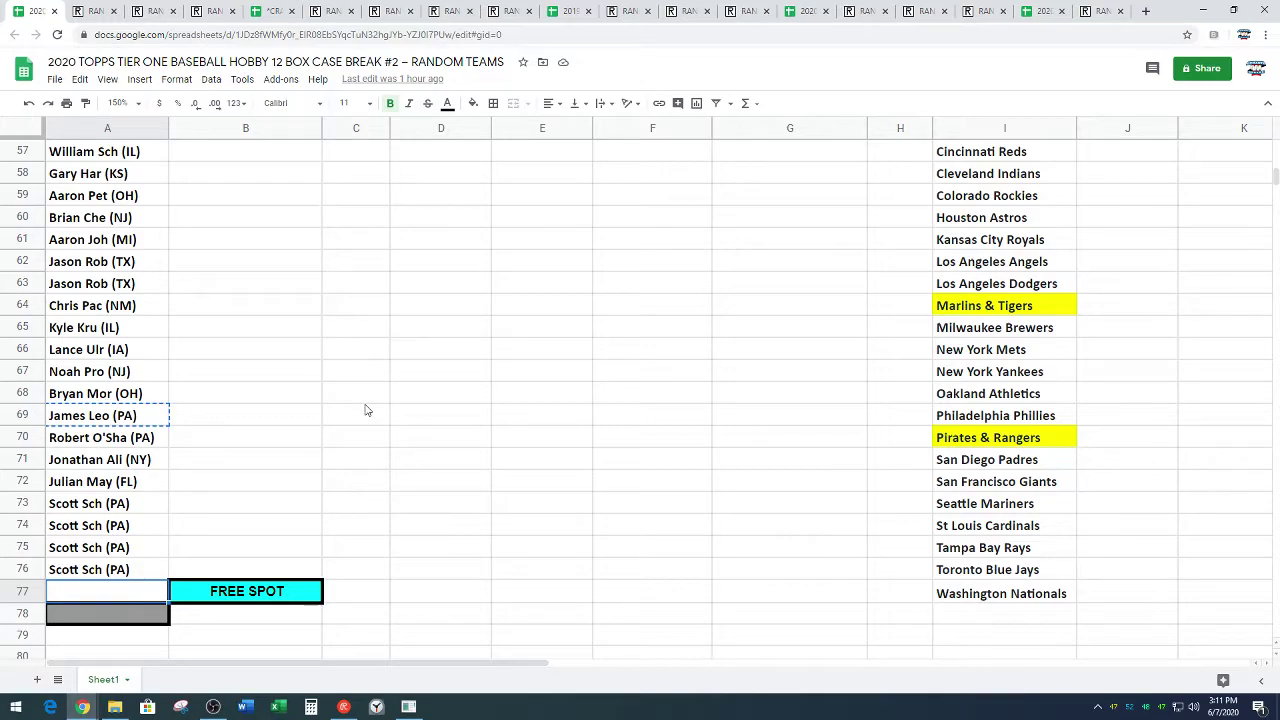
pyautogui.hotkey('ctrl', 'v')
pyautogui.click(292, 457)
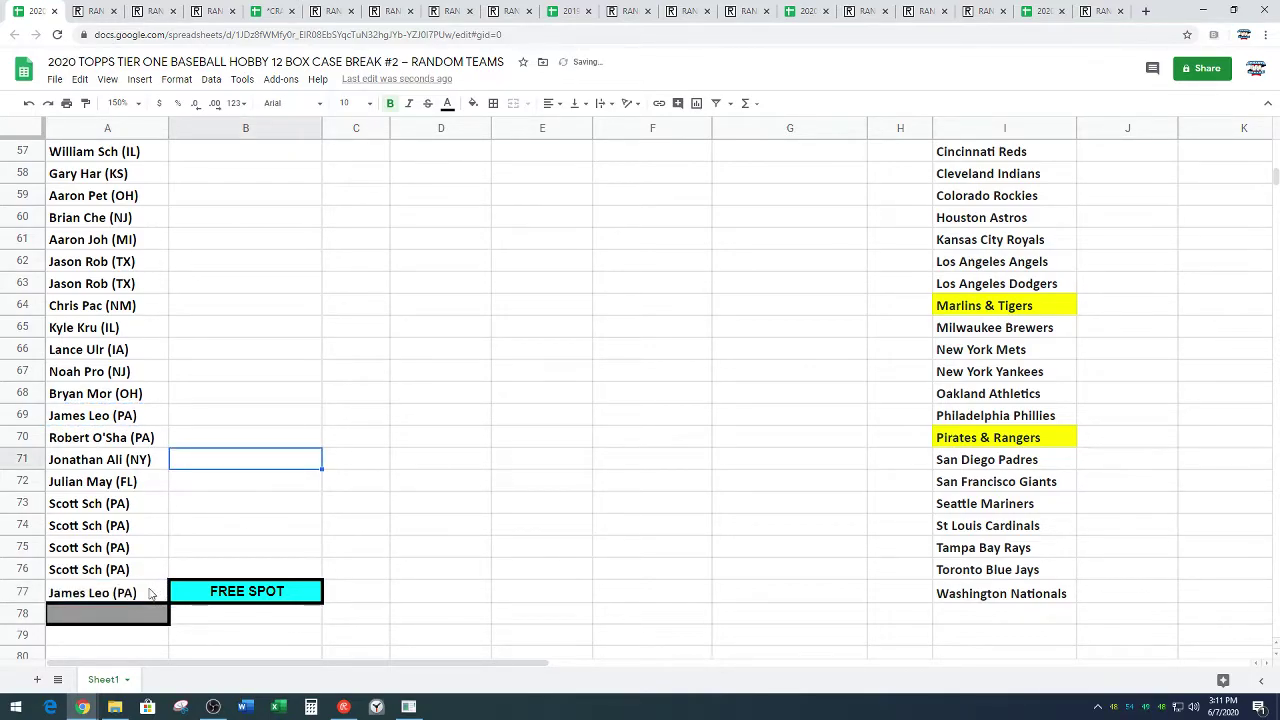
pyautogui.click(413, 397)
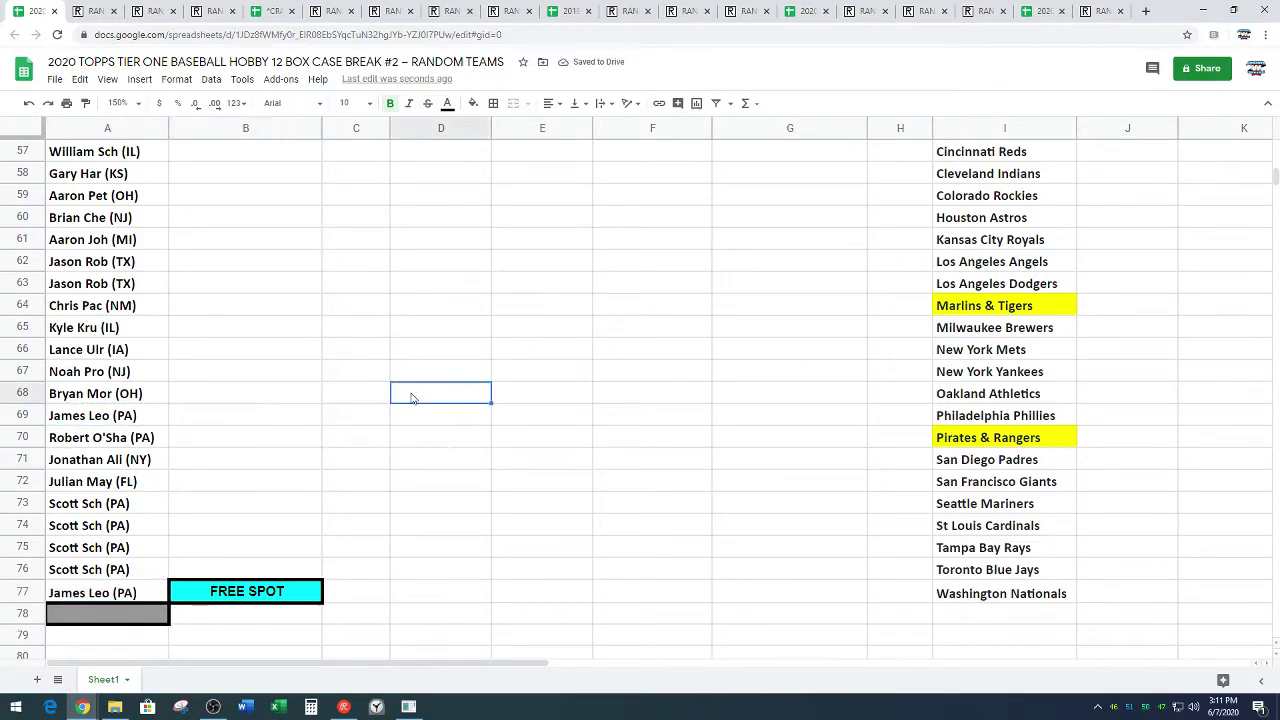
# Copy the names in A51:A77 and paste them into the list field of the second List Randomizer page
pyautogui.scroll(4, 418, 404)
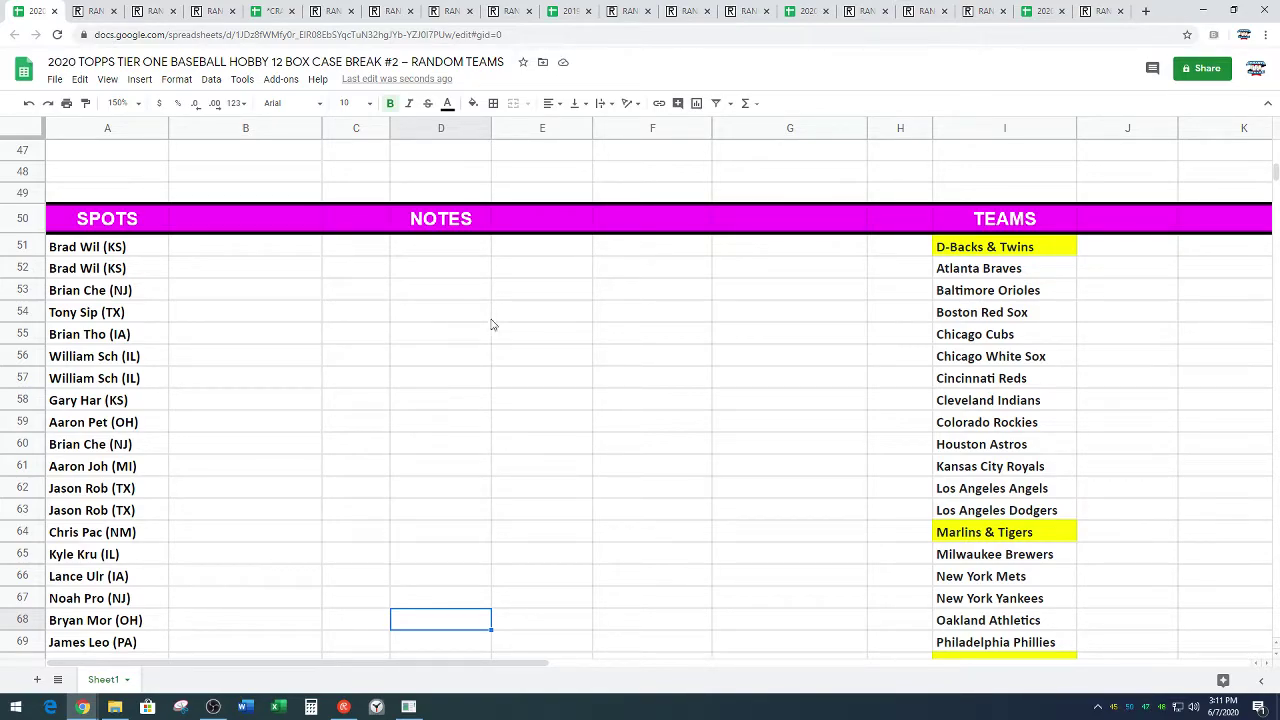
pyautogui.moveTo(157, 249); pyautogui.dragTo(103, 585)
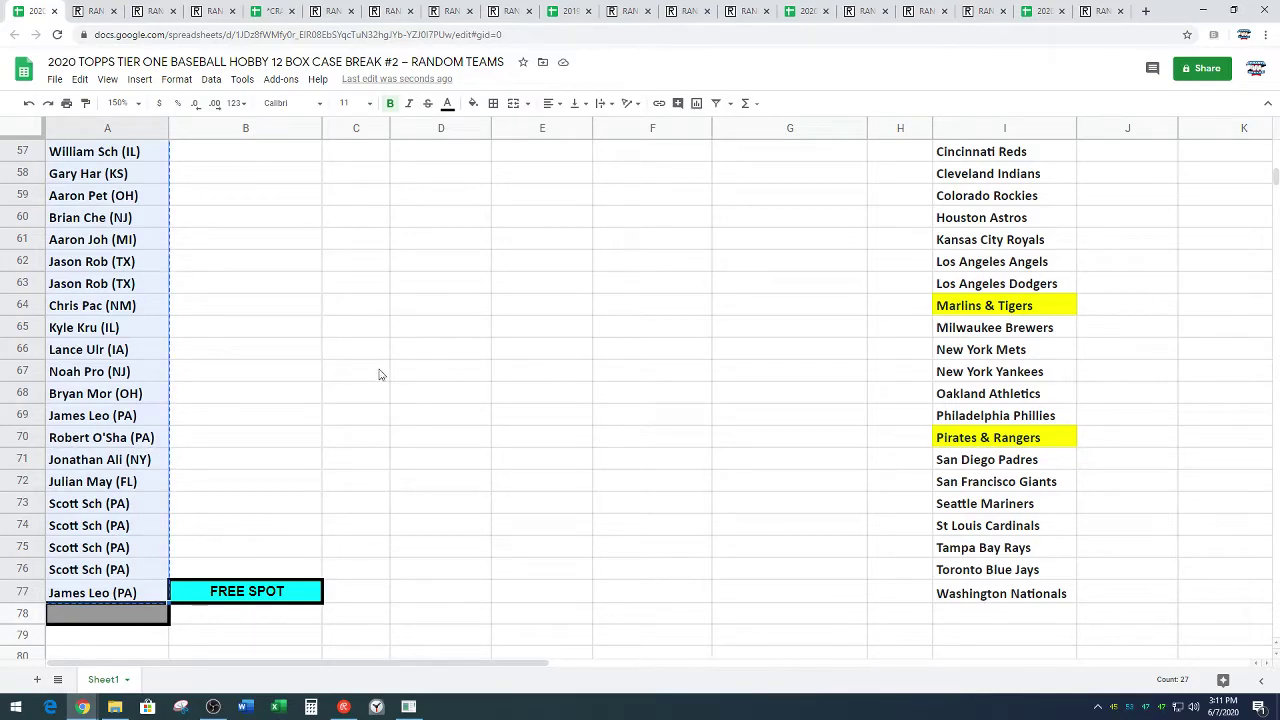
pyautogui.click(153, 11)
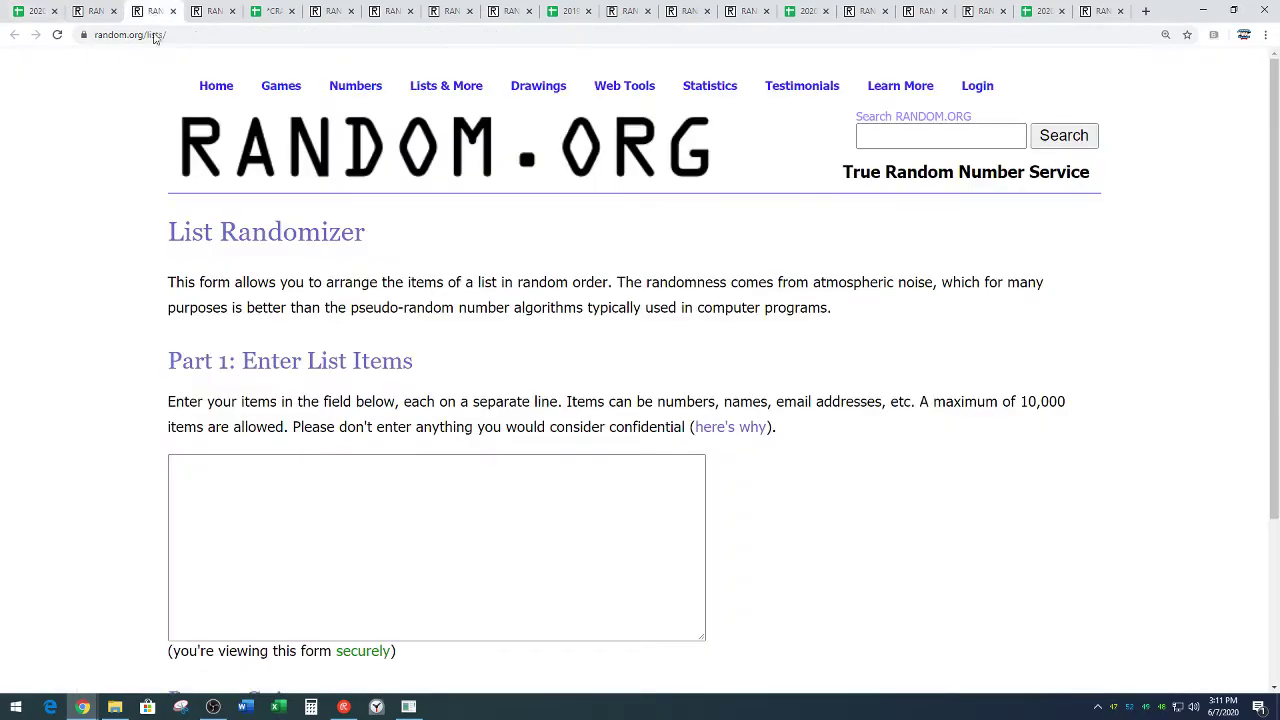
pyautogui.scroll(-3, 203, 297)
pyautogui.rightClick(236, 284)
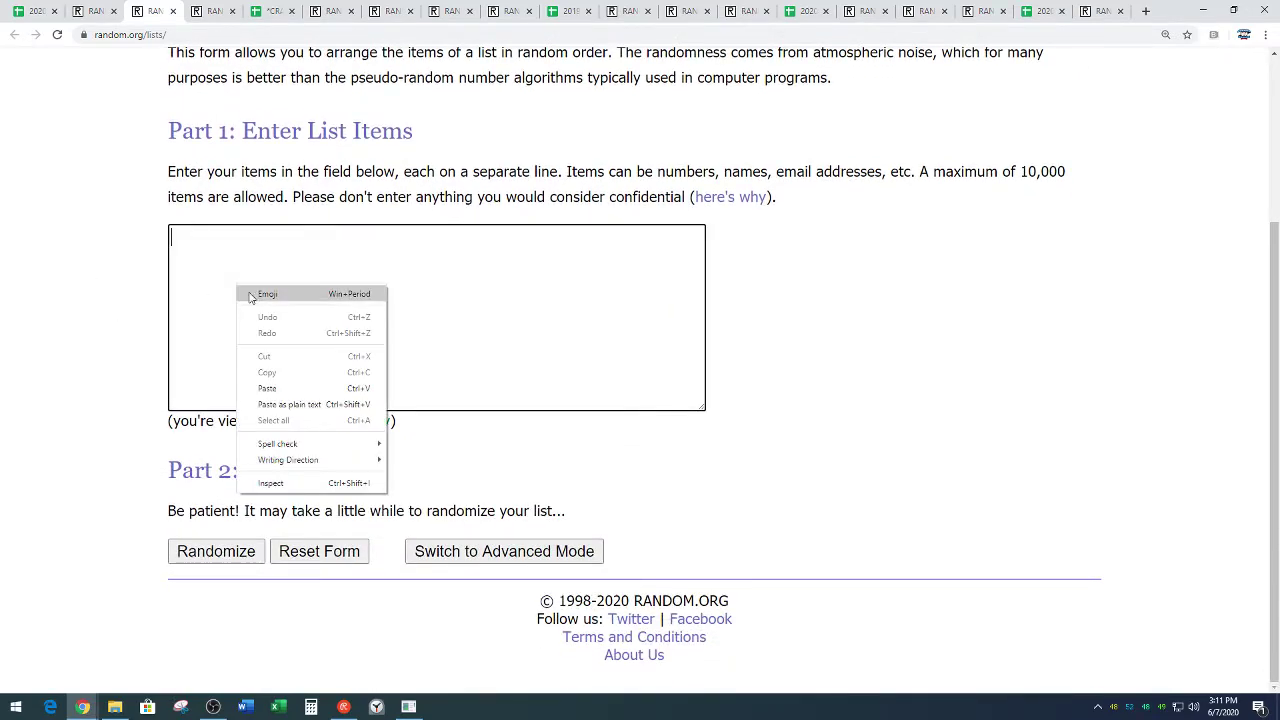
pyautogui.click(288, 388)
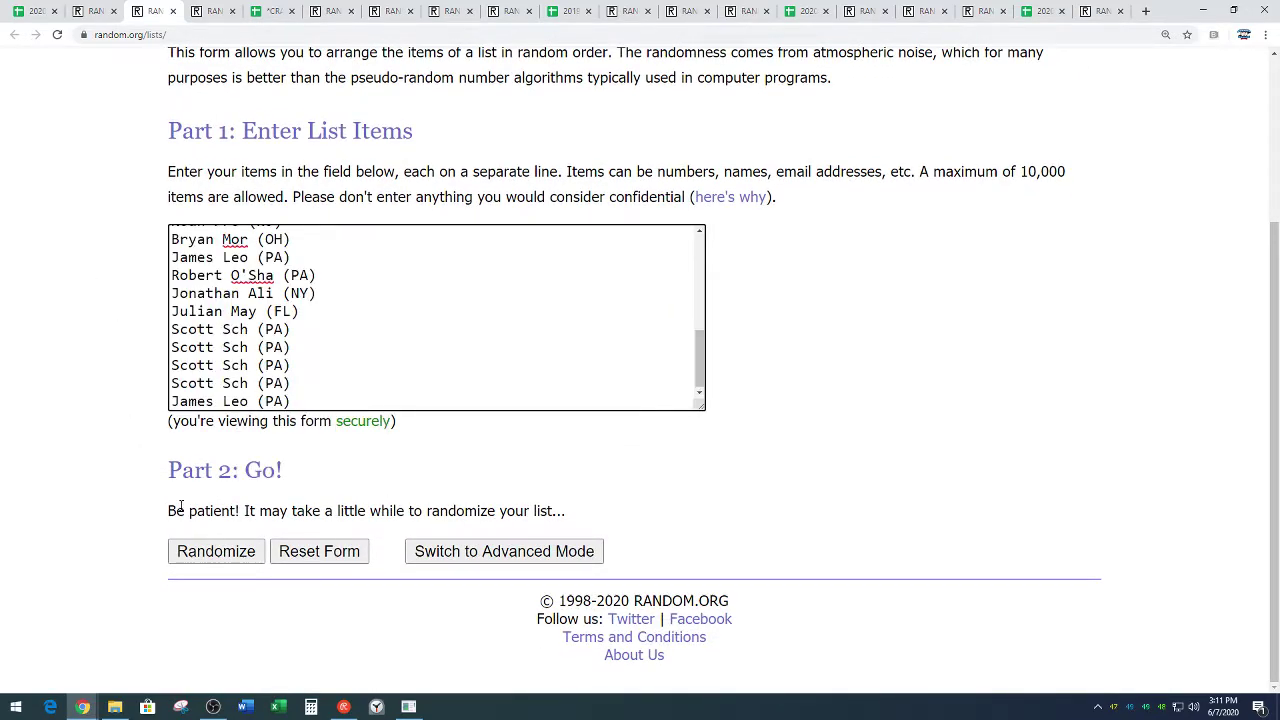
# Randomize the pasted list of names three times
pyautogui.click(211, 553)
pyautogui.scroll(-5, 143, 486)
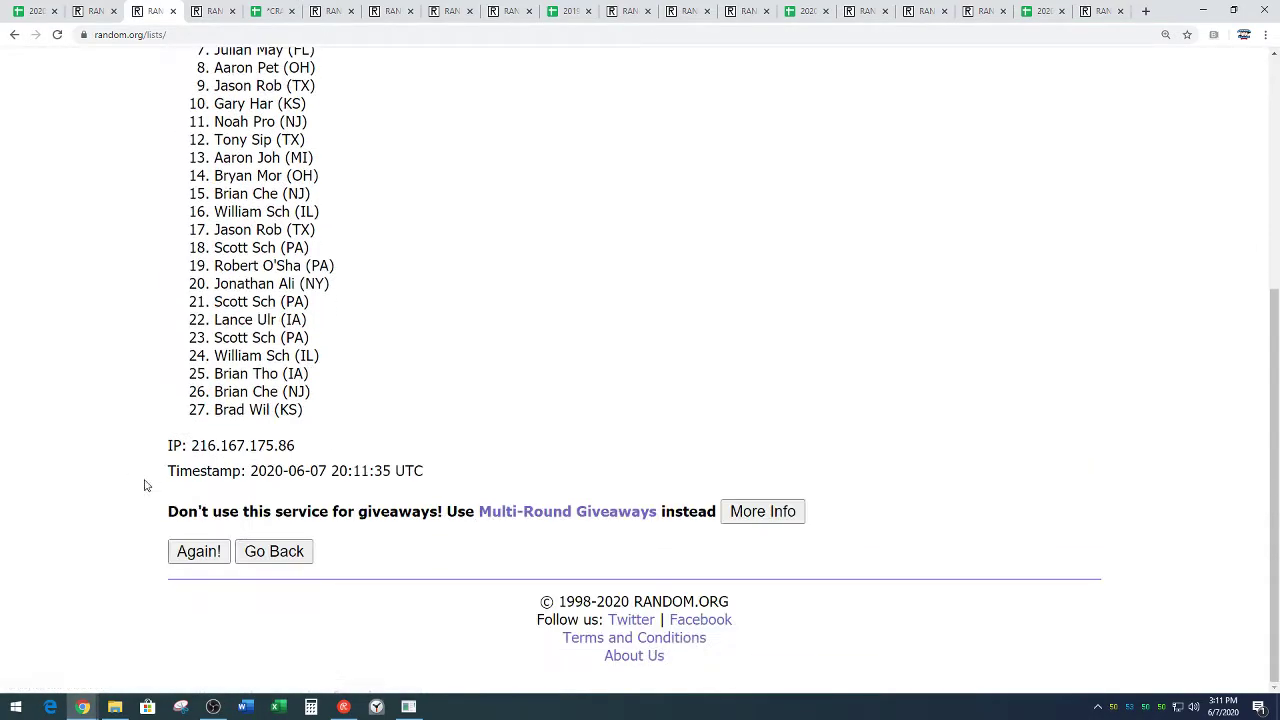
pyautogui.click(199, 553)
pyautogui.scroll(-5, 143, 434)
pyautogui.click(190, 551)
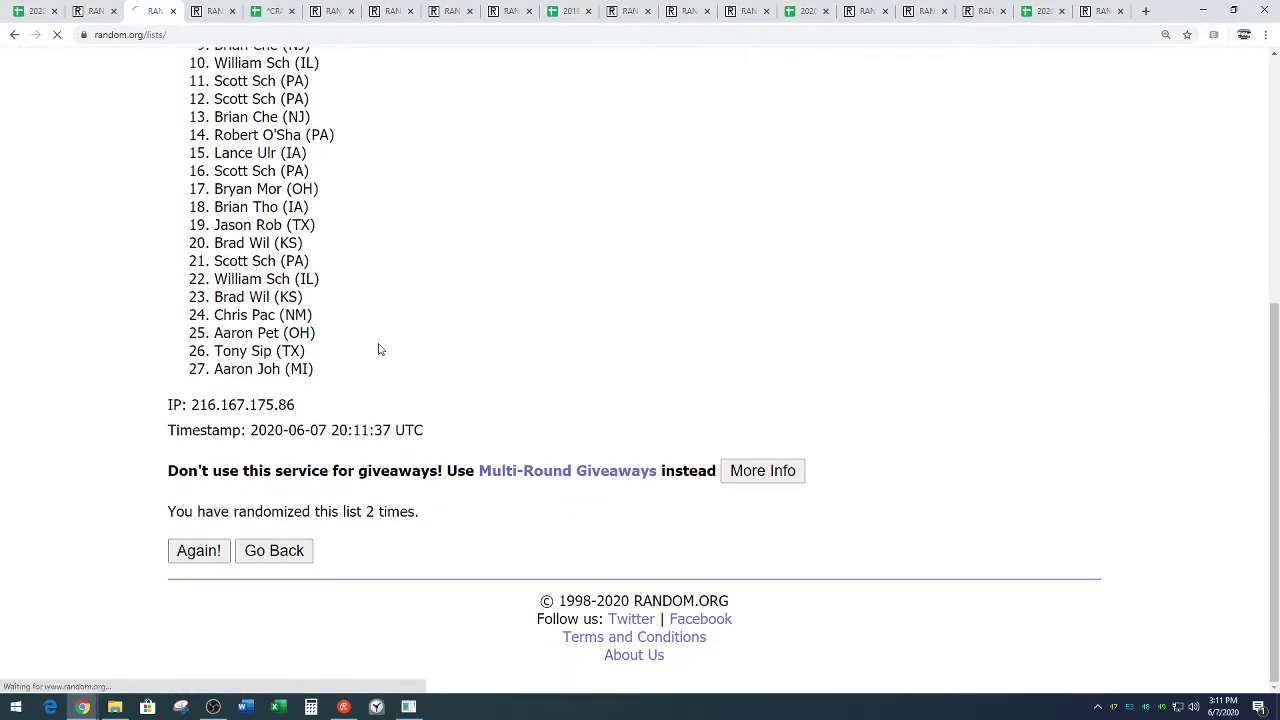
# Copy all 27 names in their randomized order and check how many times the list was randomized
pyautogui.scroll(-2, 528, 320)
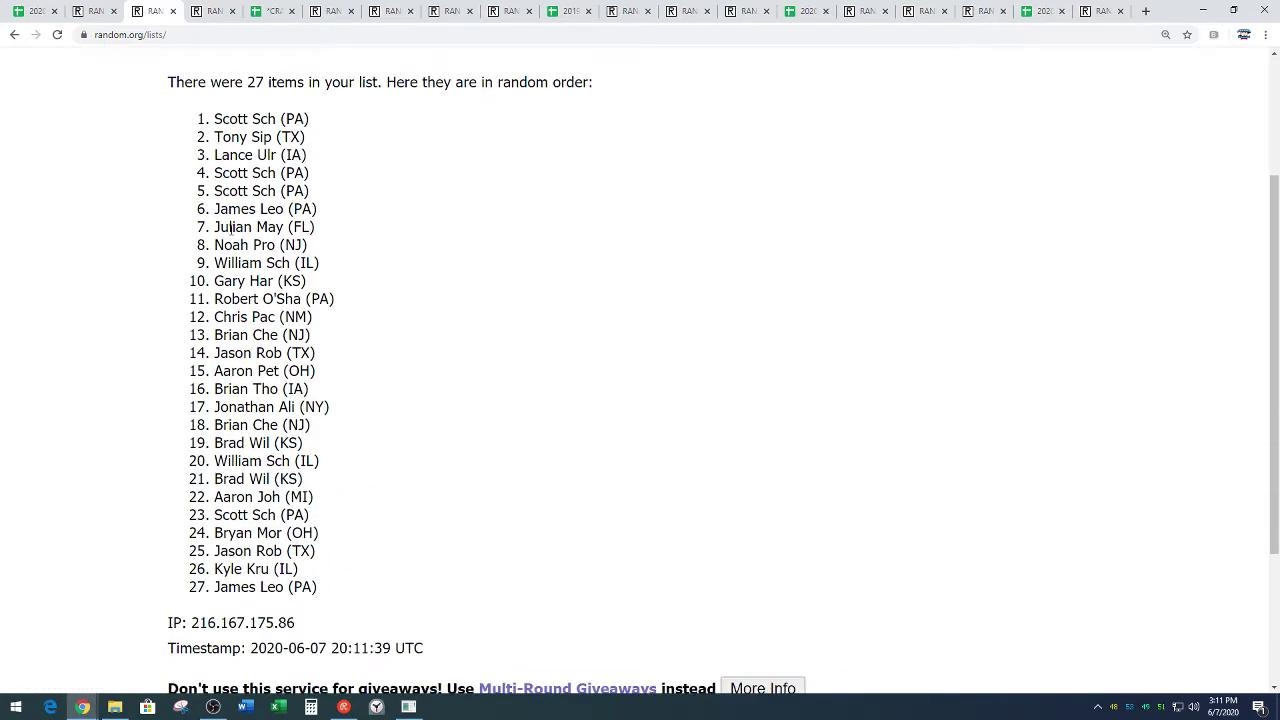
pyautogui.moveTo(214, 119); pyautogui.dragTo(330, 590)
pyautogui.rightClick(287, 421)
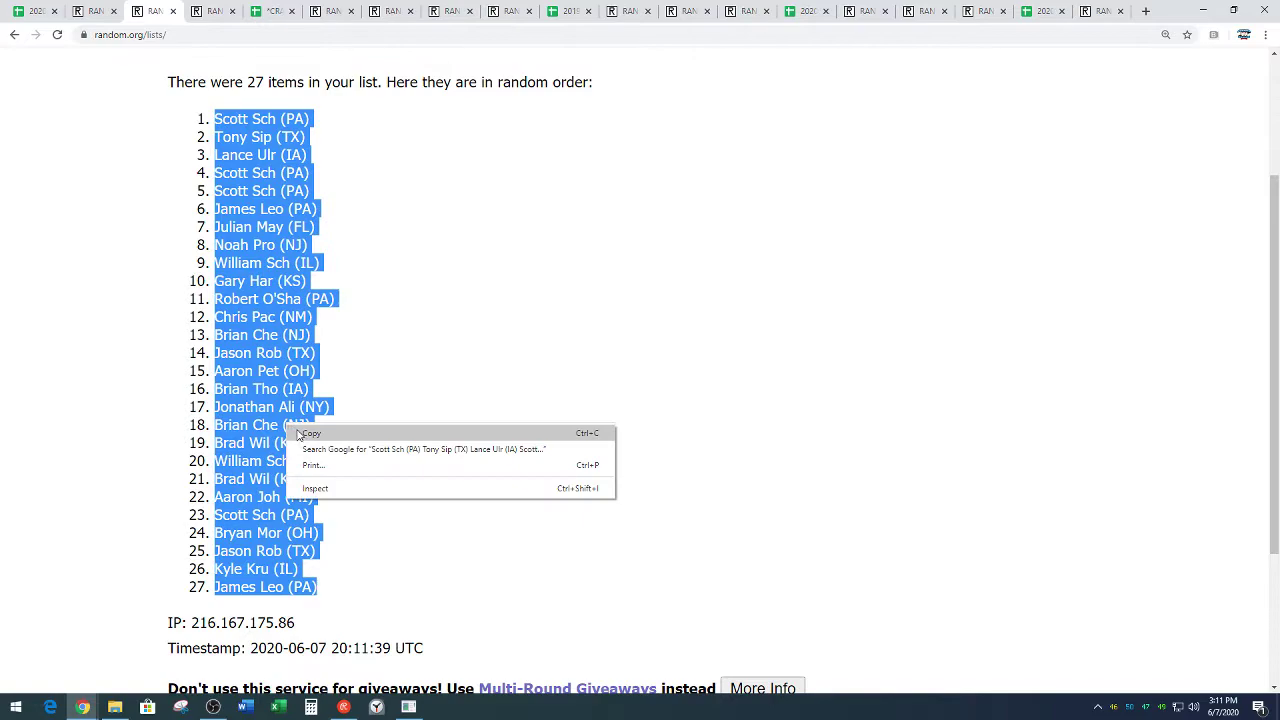
pyautogui.click(350, 432)
pyautogui.click(358, 407)
pyautogui.scroll(-2, 400, 410)
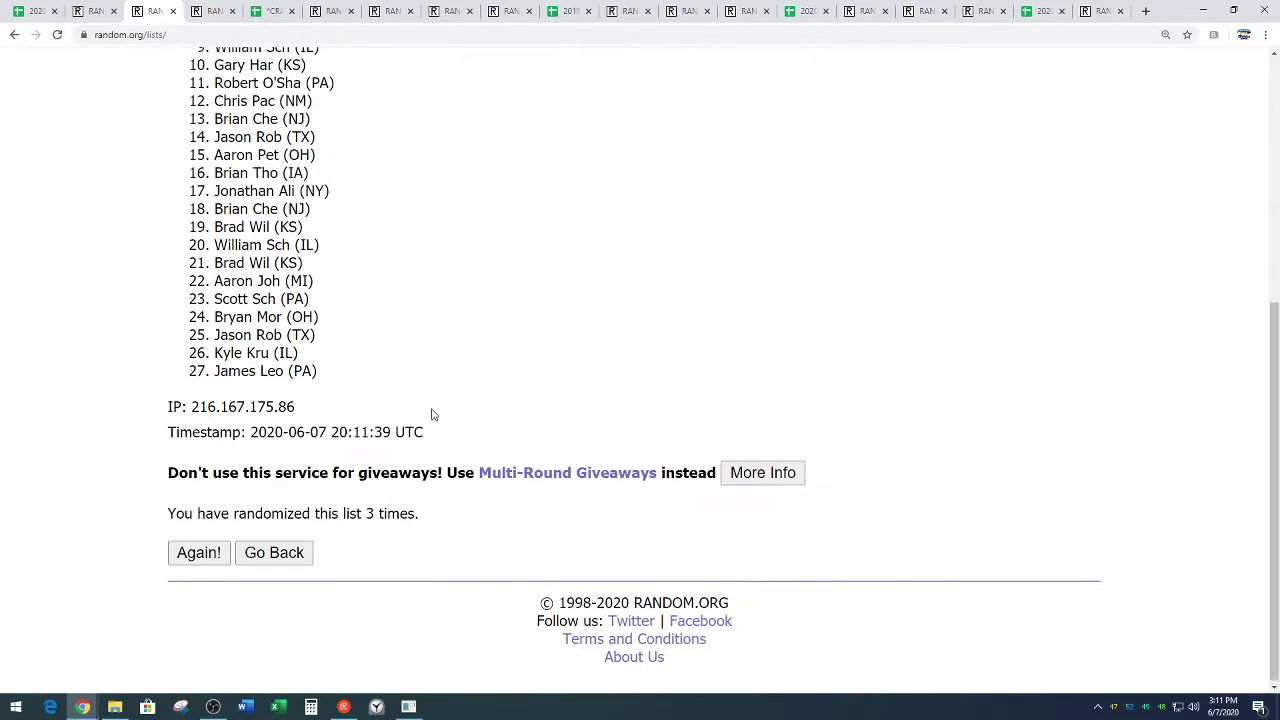
pyautogui.moveTo(368, 511); pyautogui.dragTo(471, 509)
pyautogui.click(521, 415)
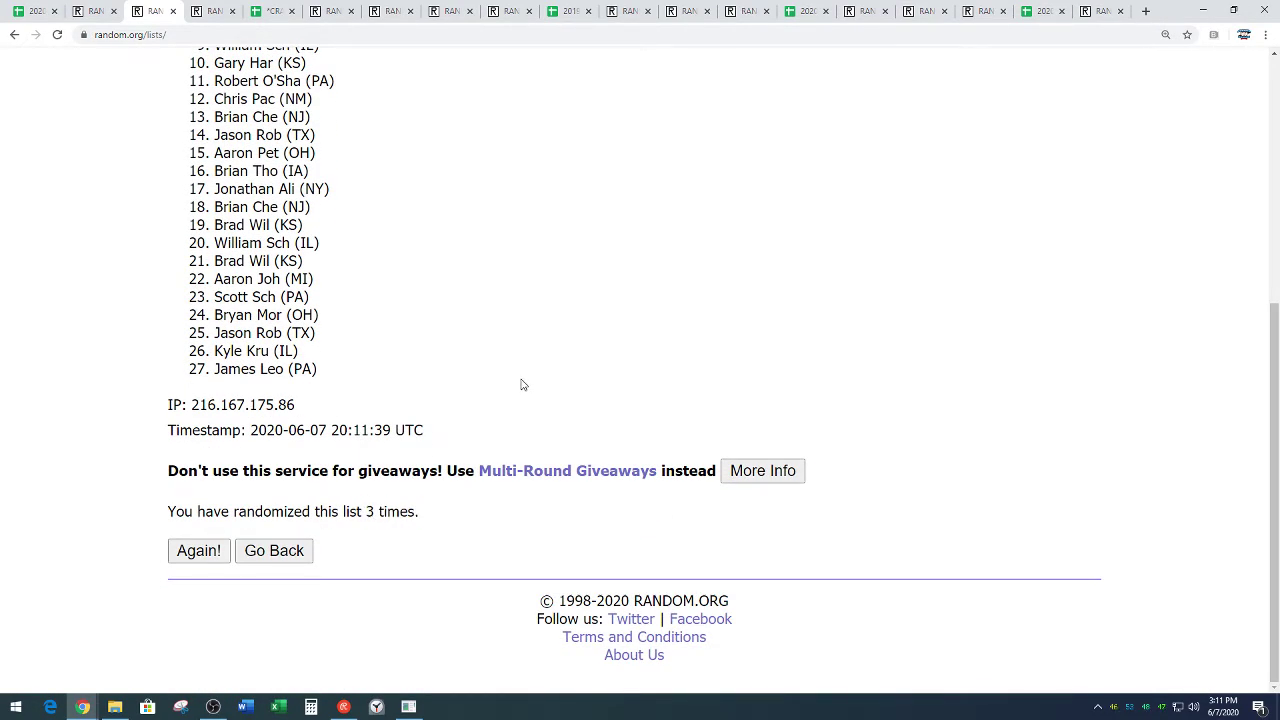
pyautogui.scroll(2, 514, 349)
# Return to the case break sheet and paste the randomized names into column A starting at A1
pyautogui.click(40, 12)
pyautogui.scroll(5, 226, 351)
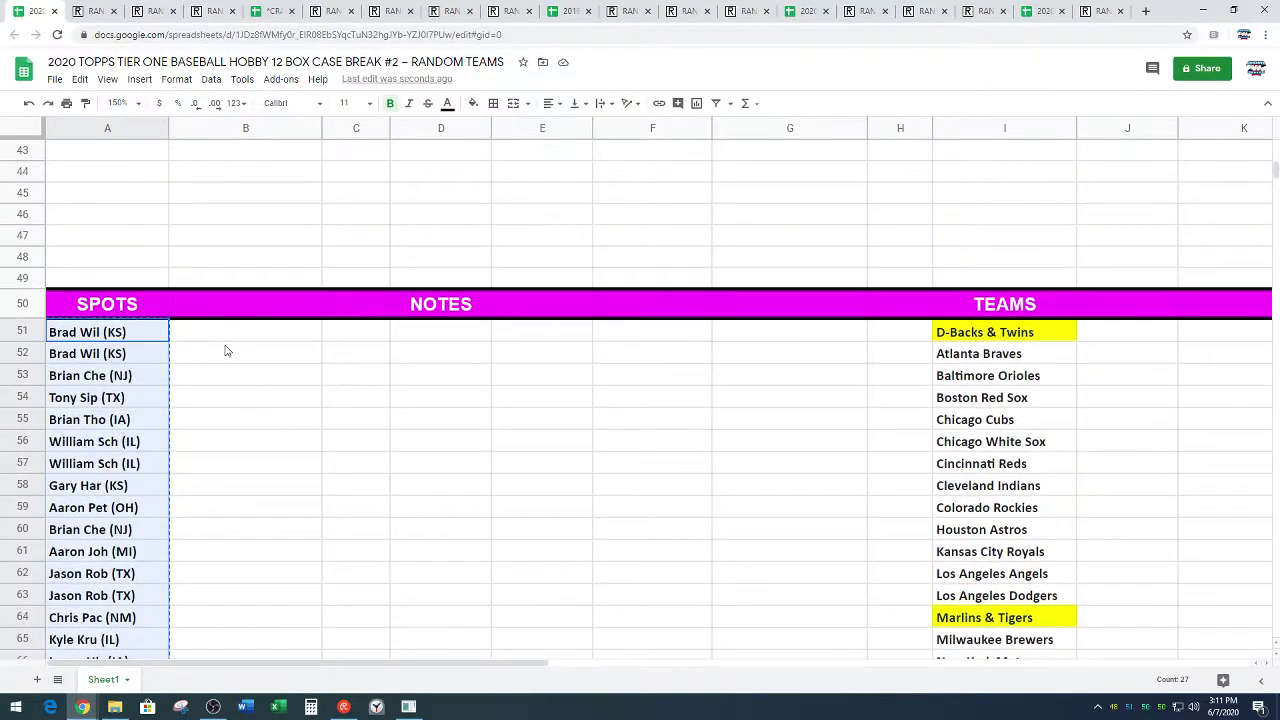
pyautogui.scroll(10, 226, 351)
pyautogui.click(163, 152)
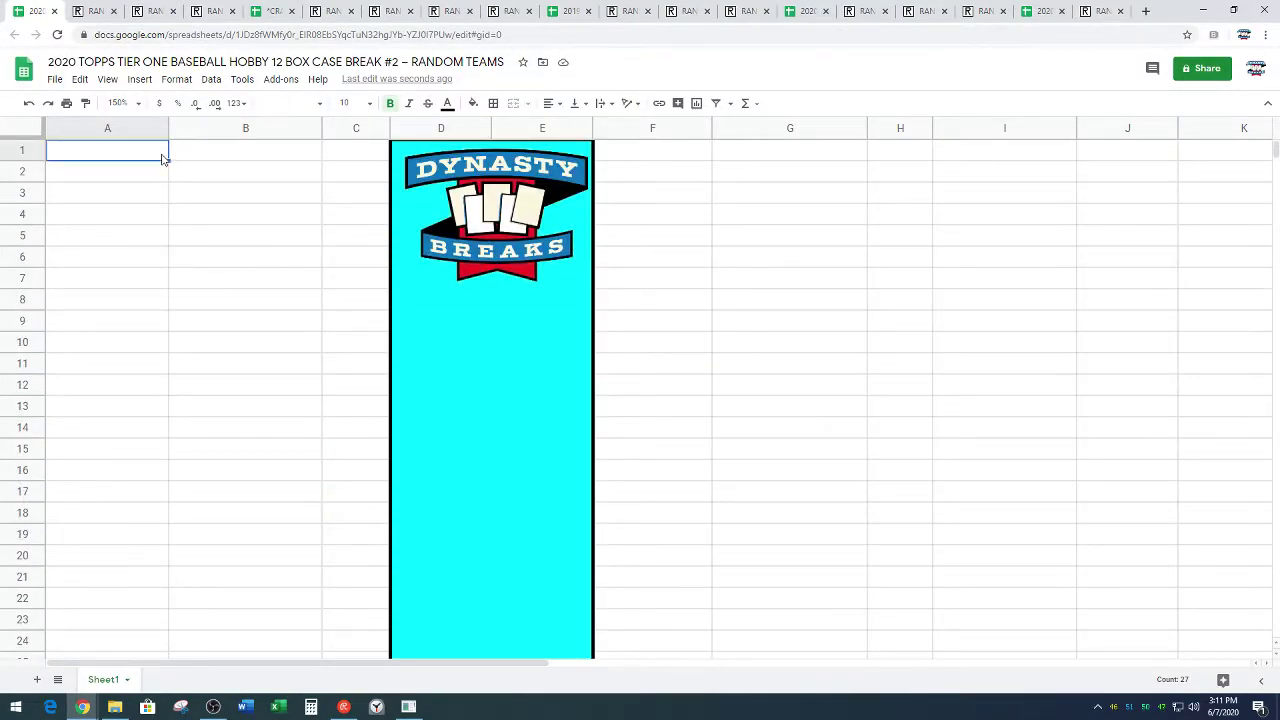
pyautogui.hotkey('ctrl', 'v')
pyautogui.click(246, 358)
# Move the names in A15:A27 to column F, starting at F1
pyautogui.scroll(-3, 255, 339)
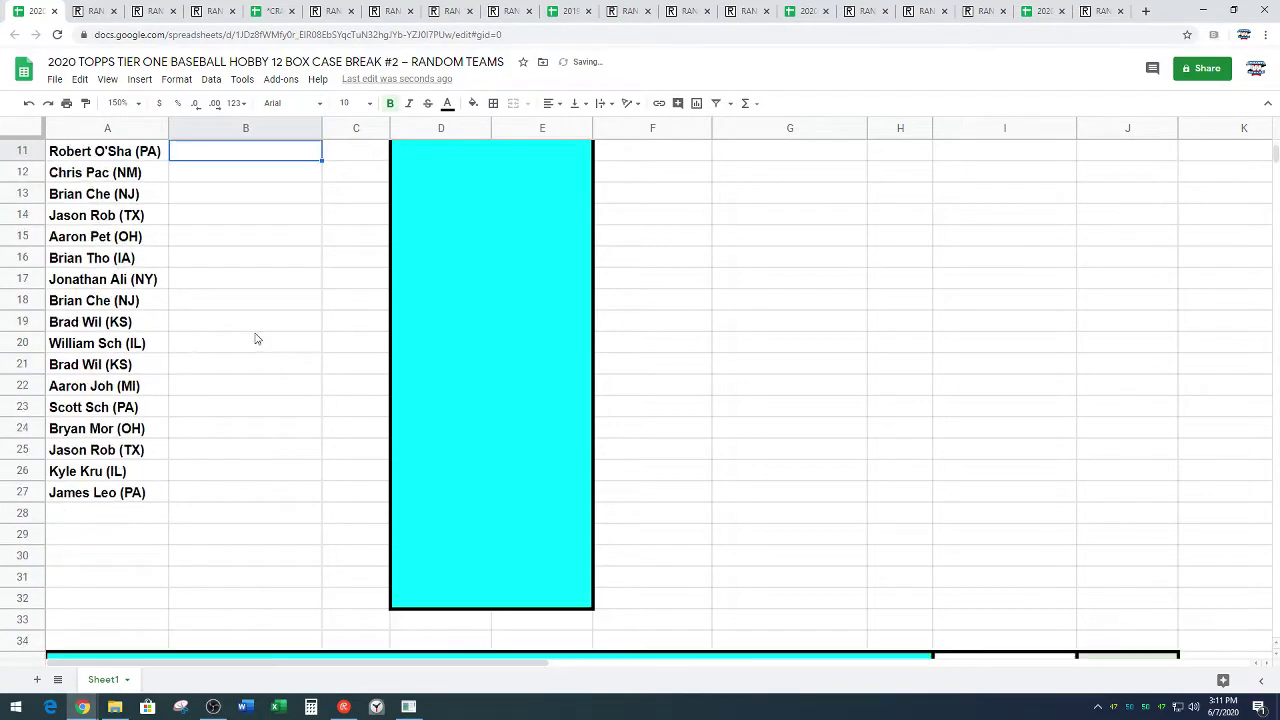
pyautogui.moveTo(163, 491); pyautogui.dragTo(143, 233)
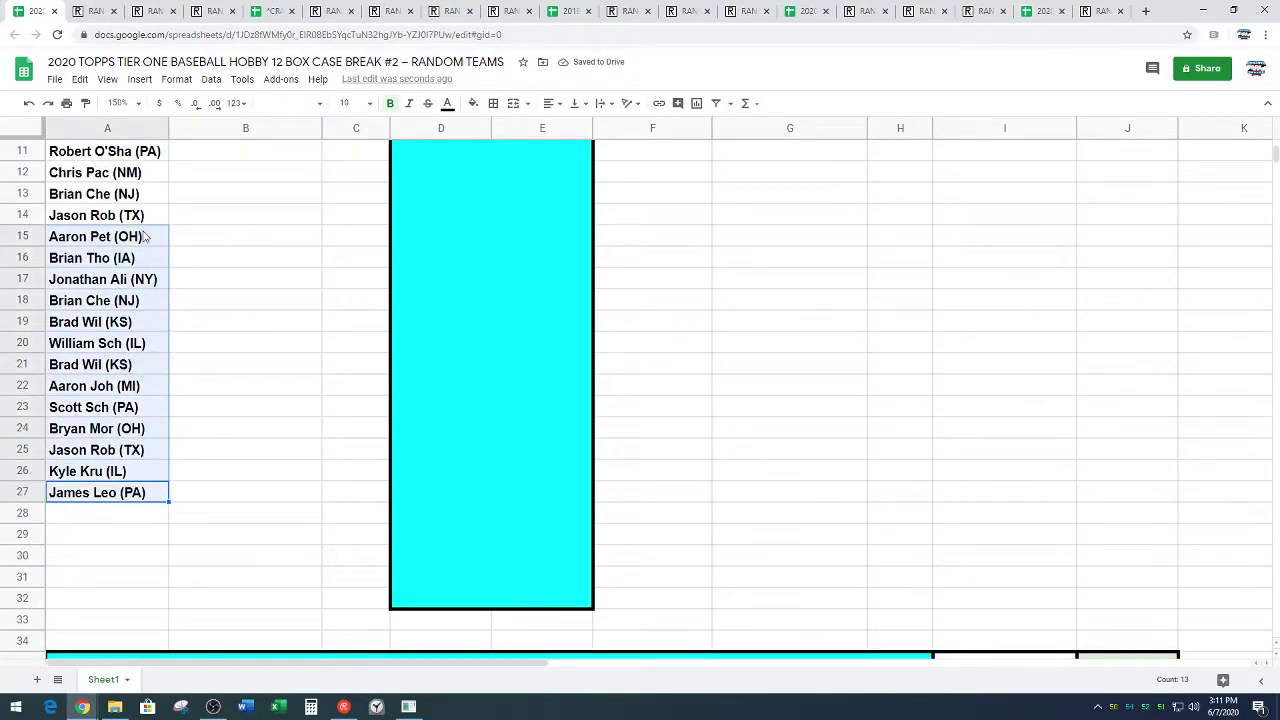
pyautogui.scroll(3, 457, 351)
pyautogui.hotkey('ctrl', 'c')
pyautogui.click(697, 161)
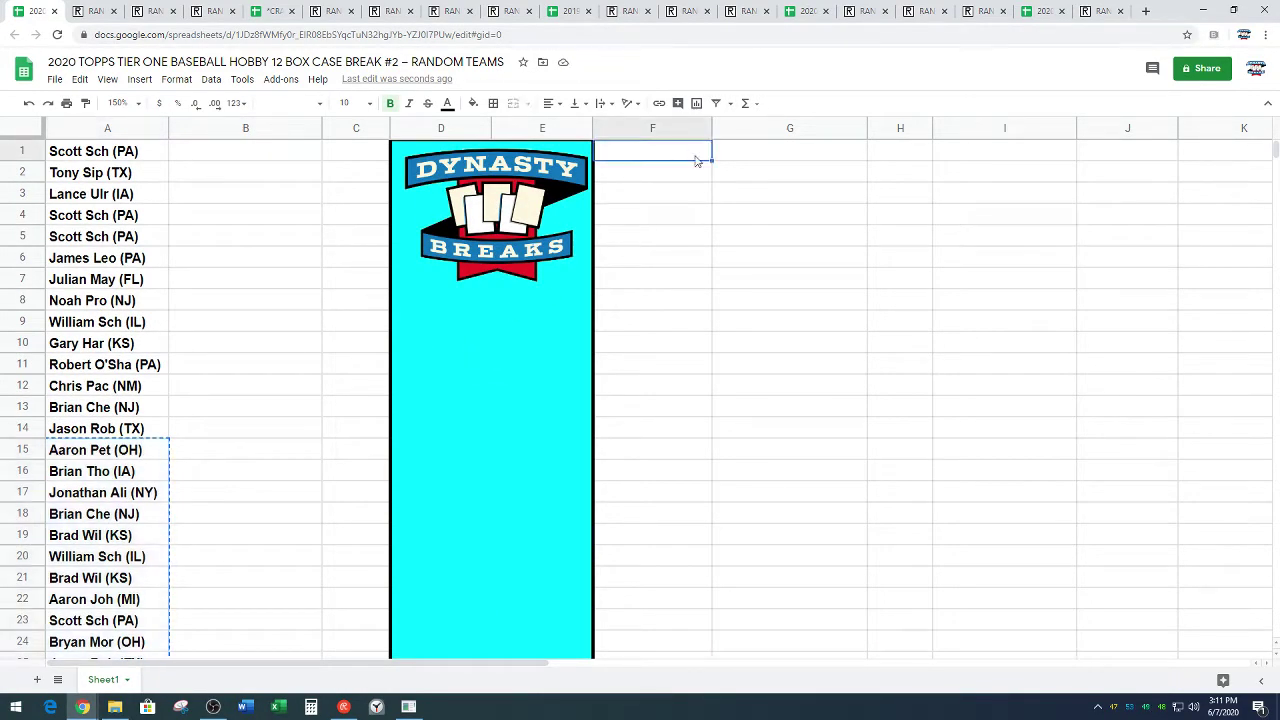
pyautogui.hotkey('ctrl', 'v')
pyautogui.click(948, 345)
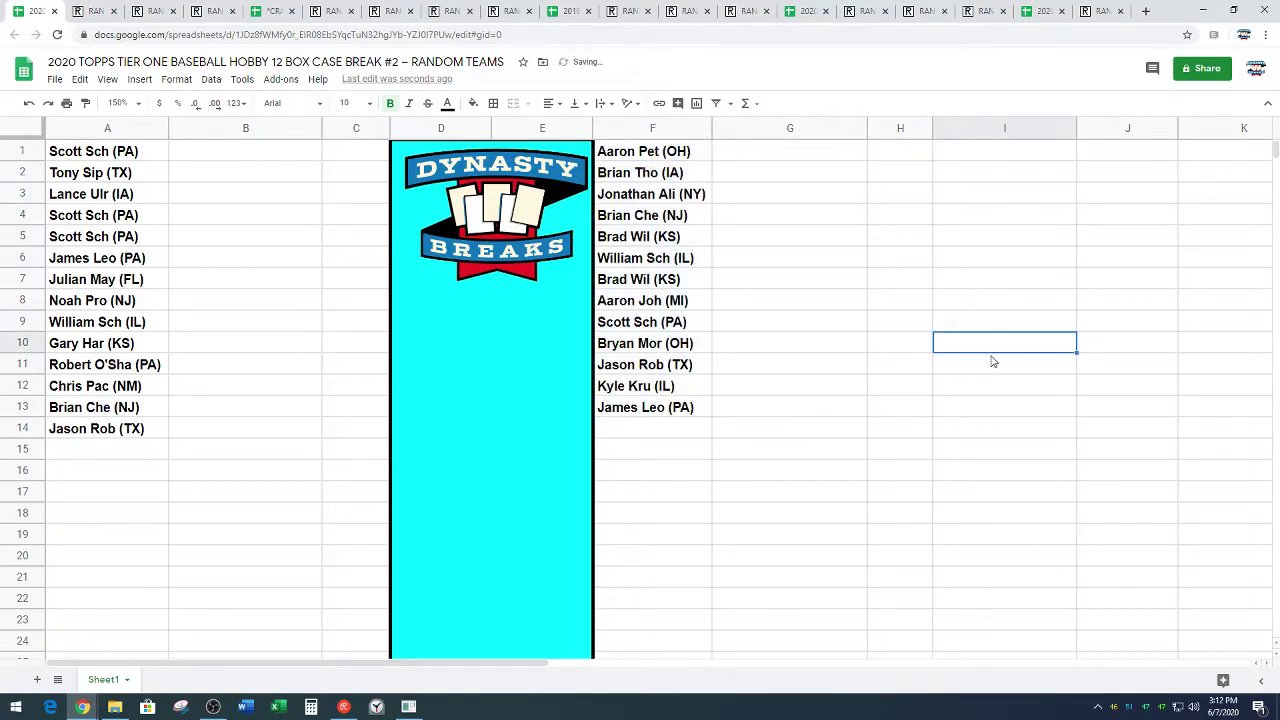
# Copy the team names in the TEAMS column, I51:I77
pyautogui.scroll(-13, 995, 360)
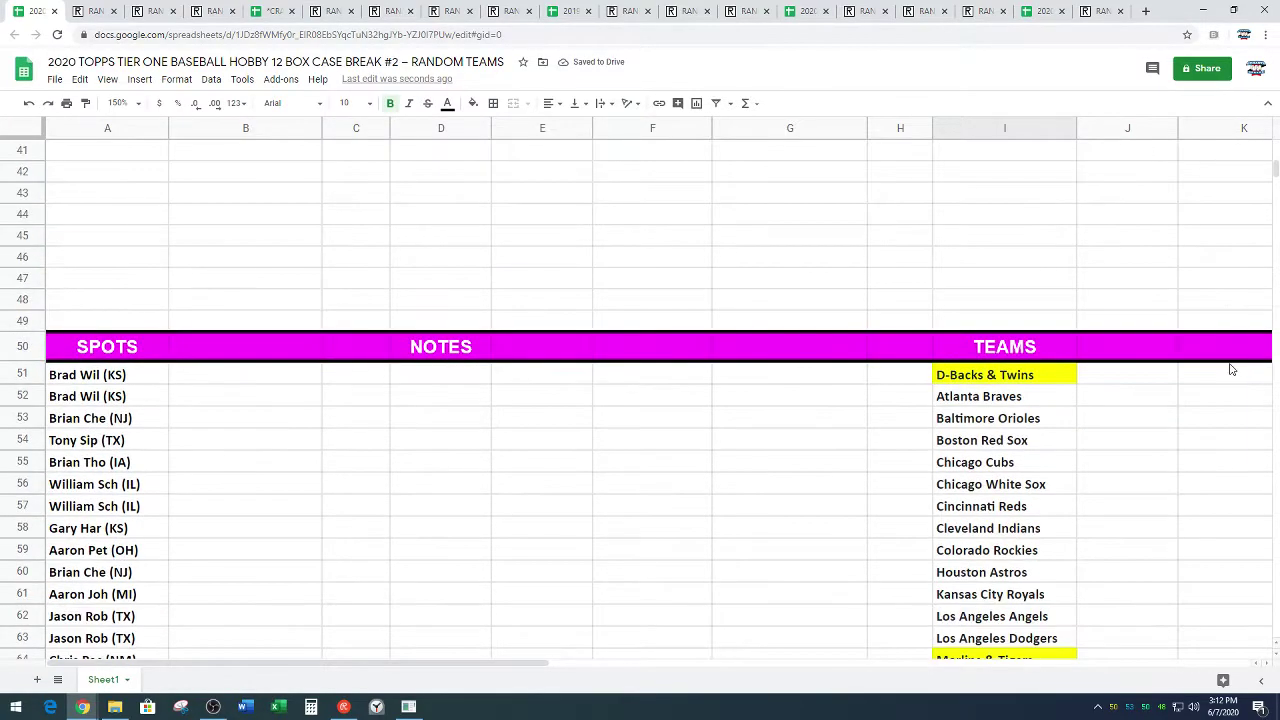
pyautogui.scroll(-2, 1231, 368)
pyautogui.moveTo(1080, 260); pyautogui.dragTo(1010, 527)
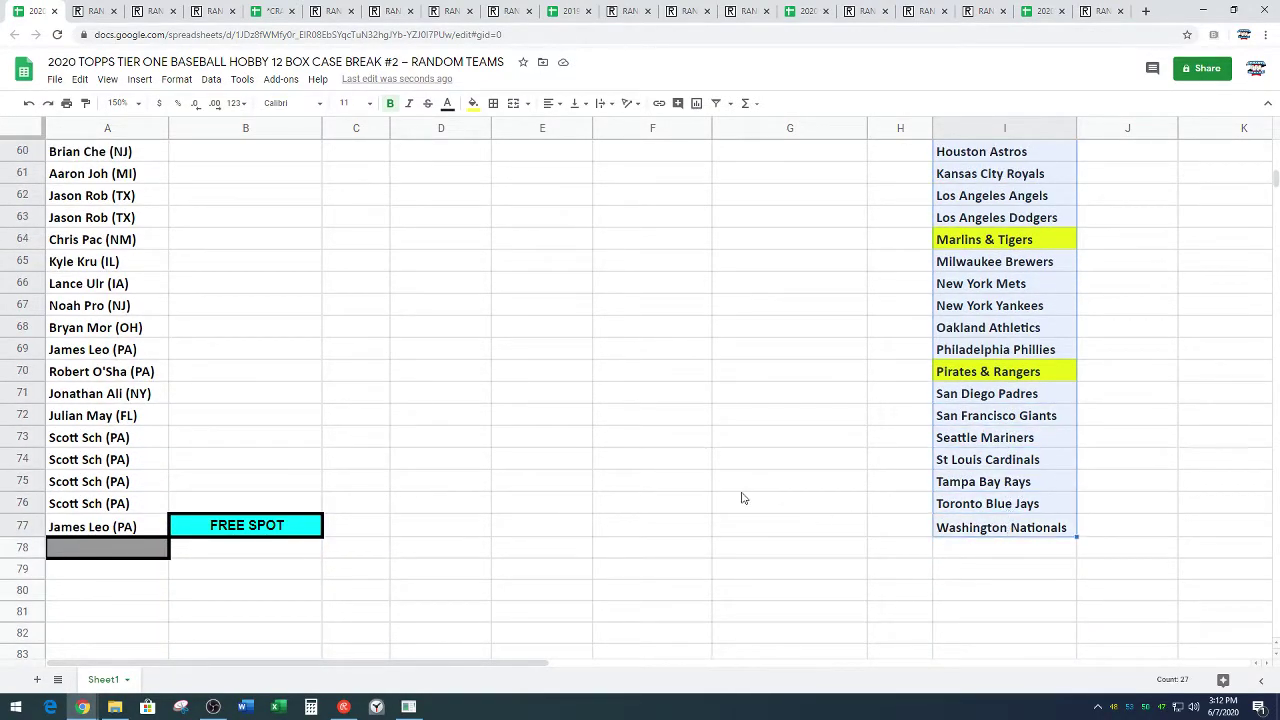
pyautogui.scroll(5, 742, 497)
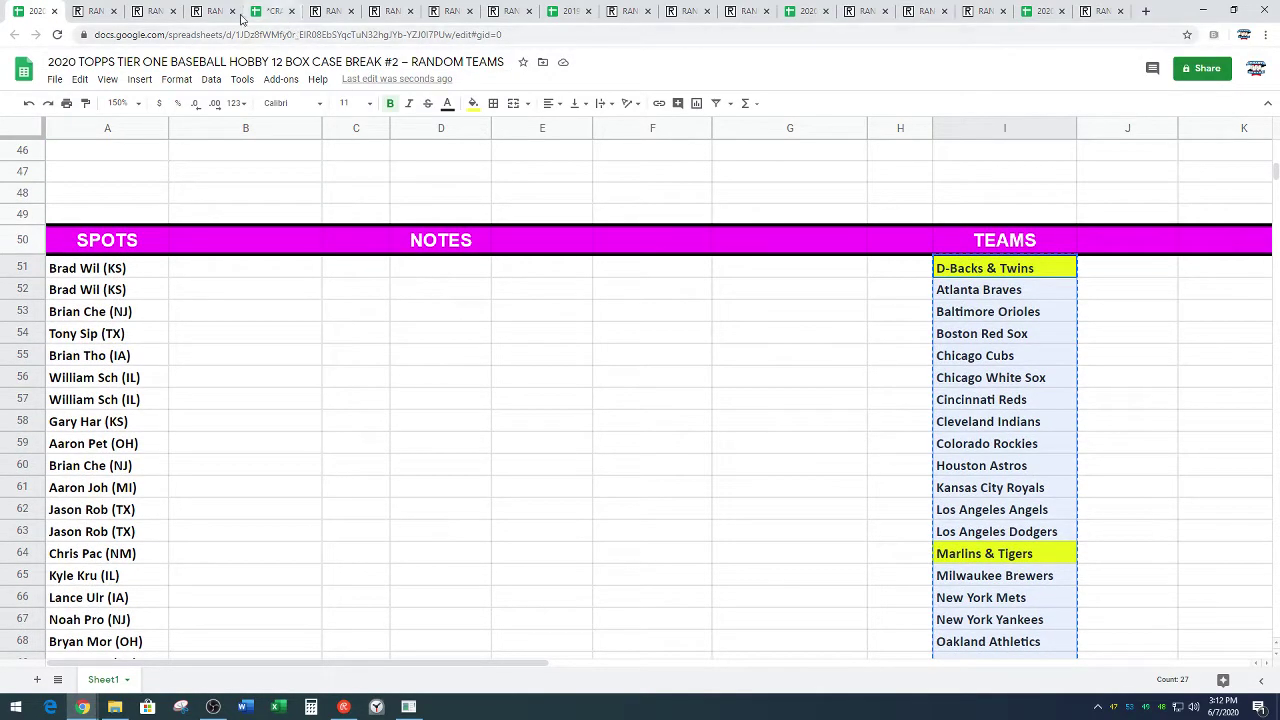
# Switch to the third List Randomizer page, paste the team names and randomize them
pyautogui.click(207, 10)
pyautogui.scroll(-3, 86, 337)
pyautogui.rightClick(223, 300)
pyautogui.click(271, 403)
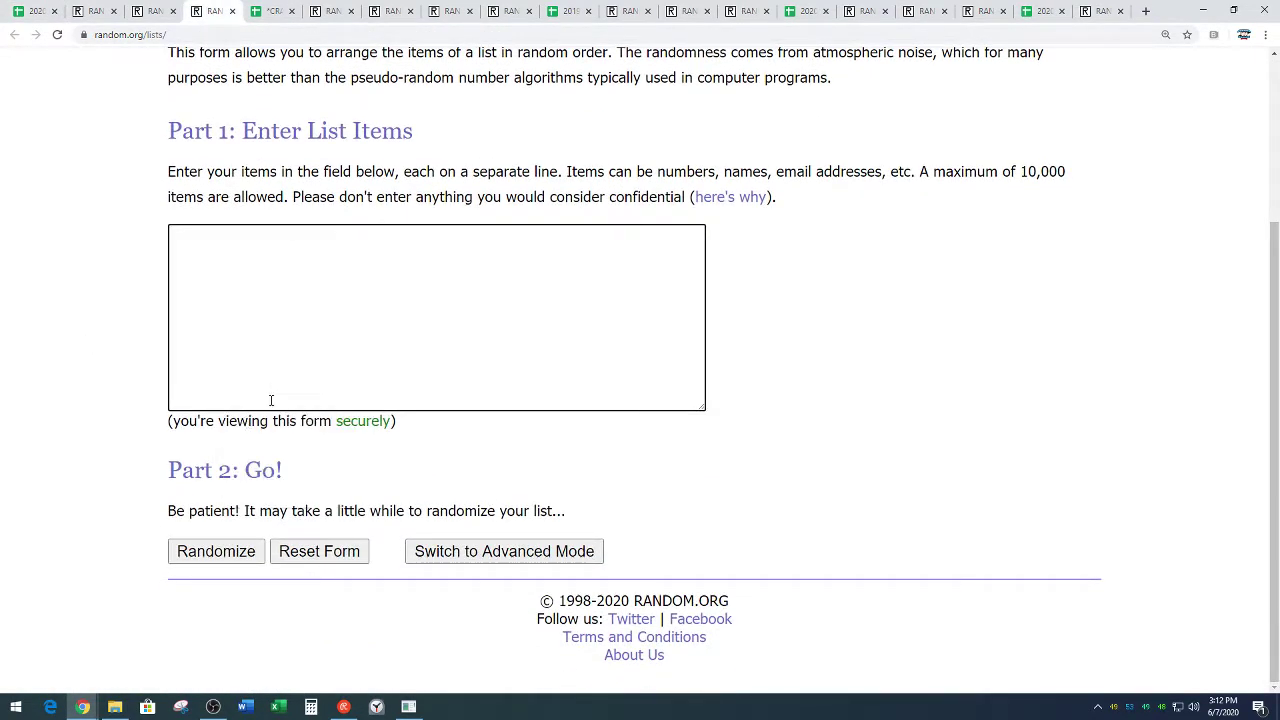
pyautogui.click(207, 546)
pyautogui.scroll(-5, 109, 520)
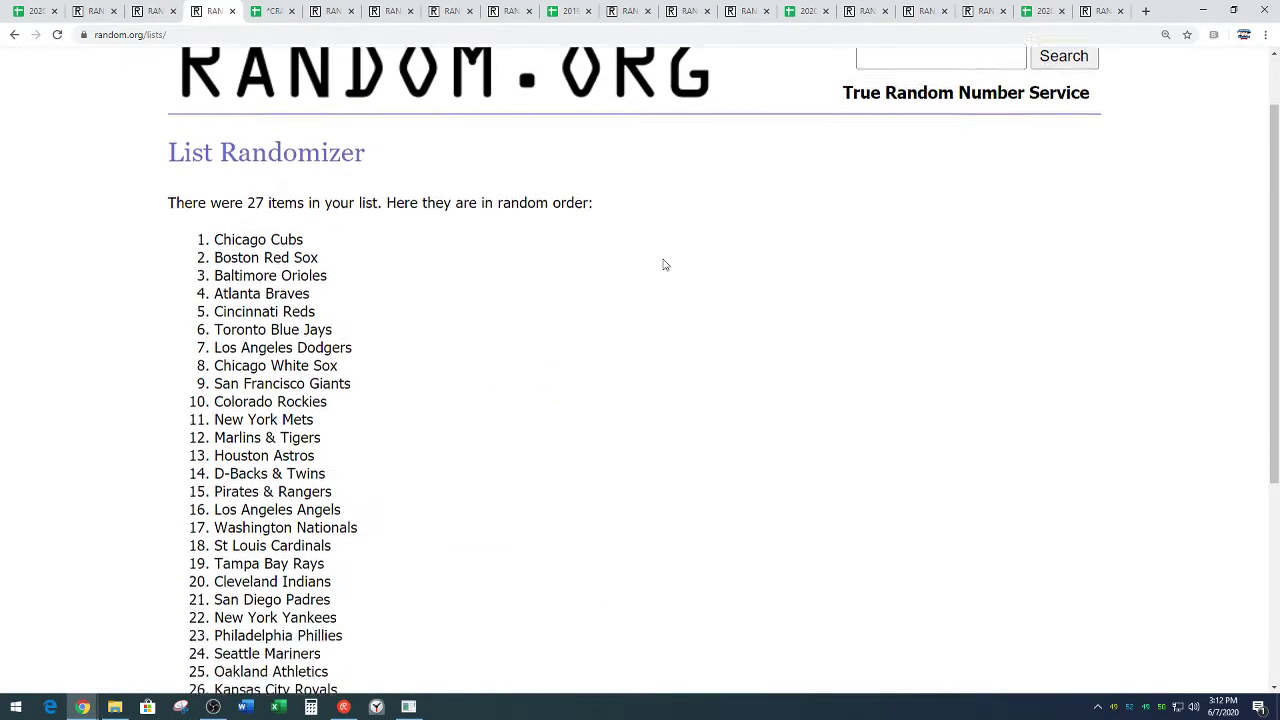
# Copy all 27 randomized team names from the List Randomizer results and check how many times the list was randomized
pyautogui.moveTo(217, 127); pyautogui.dragTo(363, 592)
pyautogui.rightClick(287, 442)
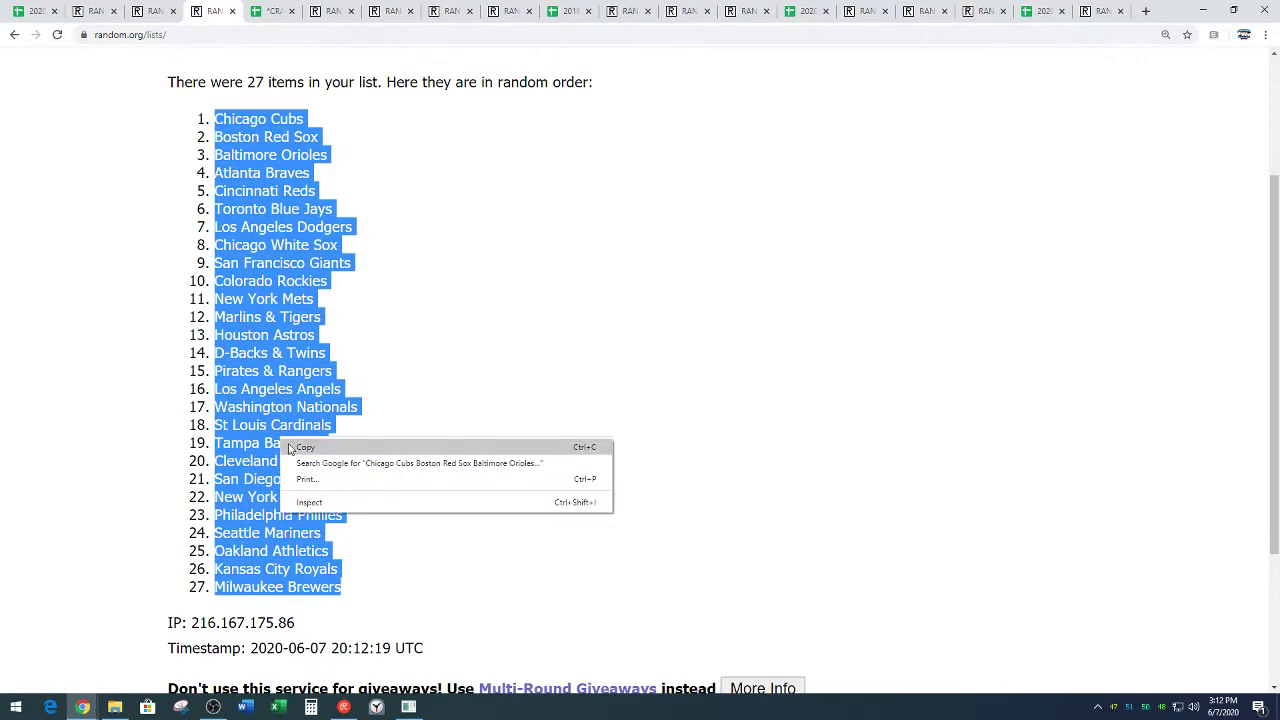
pyautogui.click(296, 447)
pyautogui.click(388, 445)
pyautogui.scroll(-3, 390, 446)
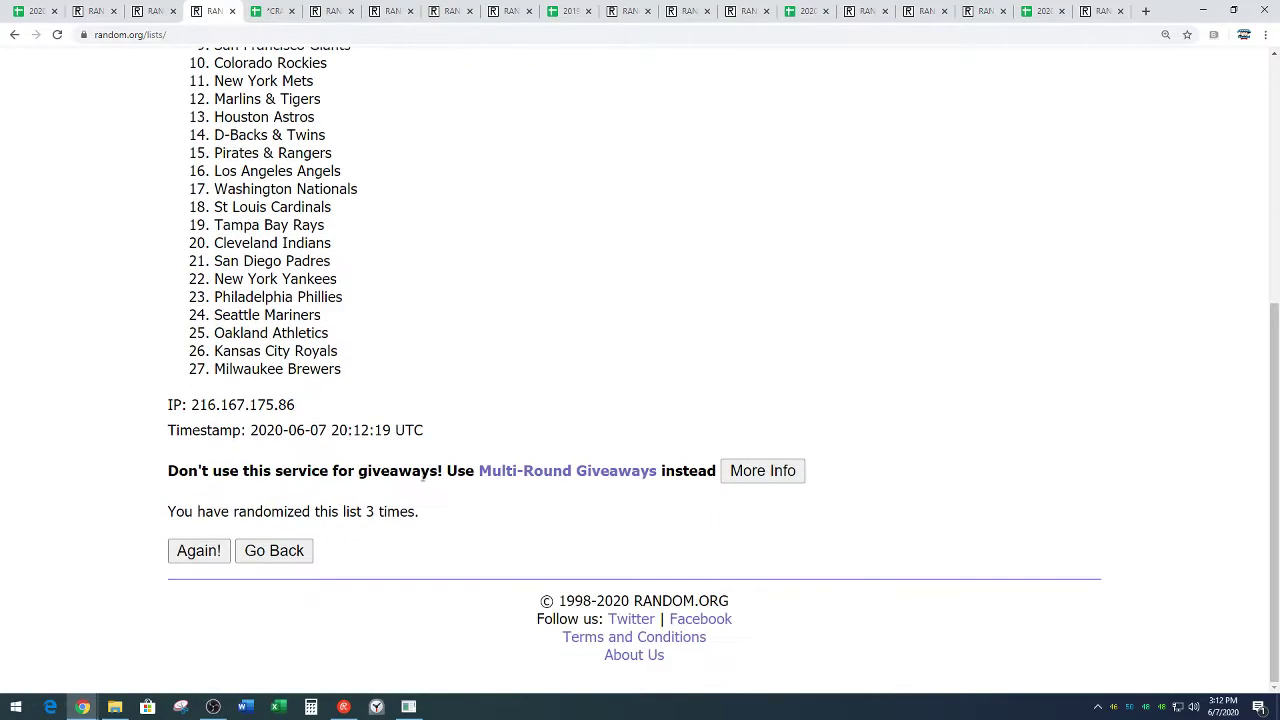
pyautogui.moveTo(366, 511); pyautogui.dragTo(503, 489)
pyautogui.click(563, 380)
pyautogui.scroll(2, 573, 370)
# Return to the case break sheet and paste the randomized team names into column B, starting at B1
pyautogui.click(35, 16)
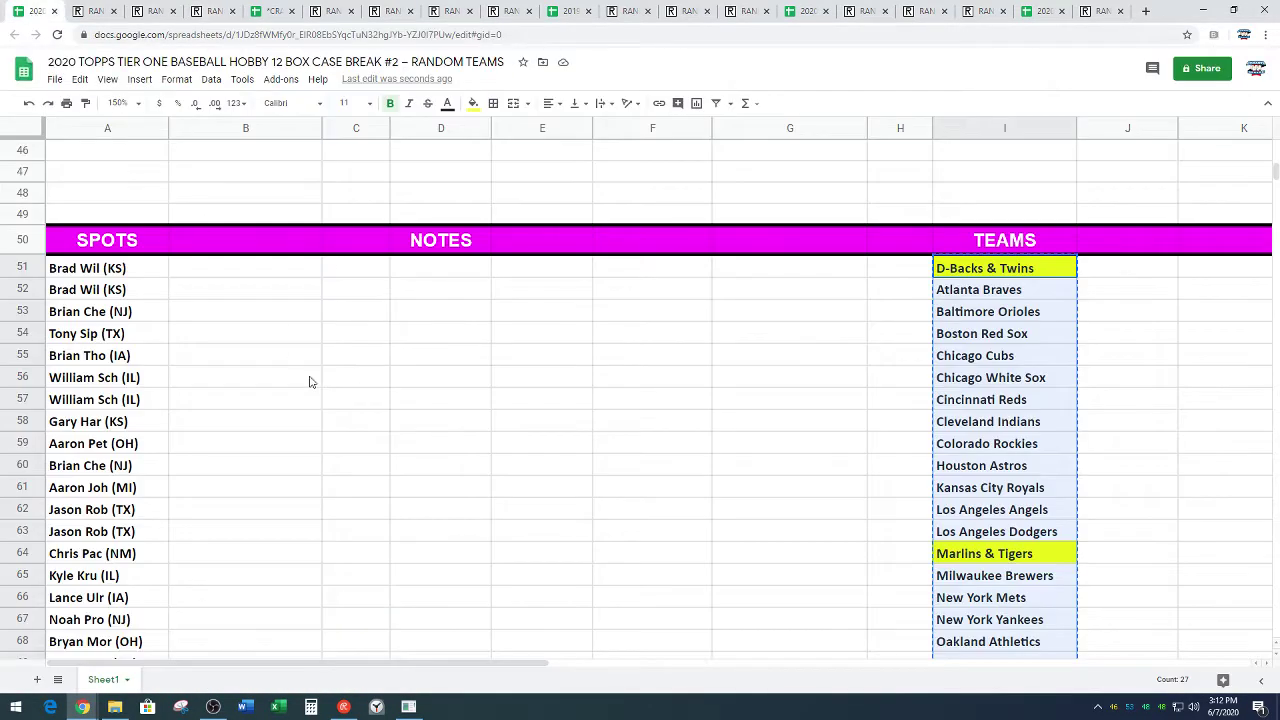
pyautogui.scroll(15, 320, 390)
pyautogui.click(268, 160)
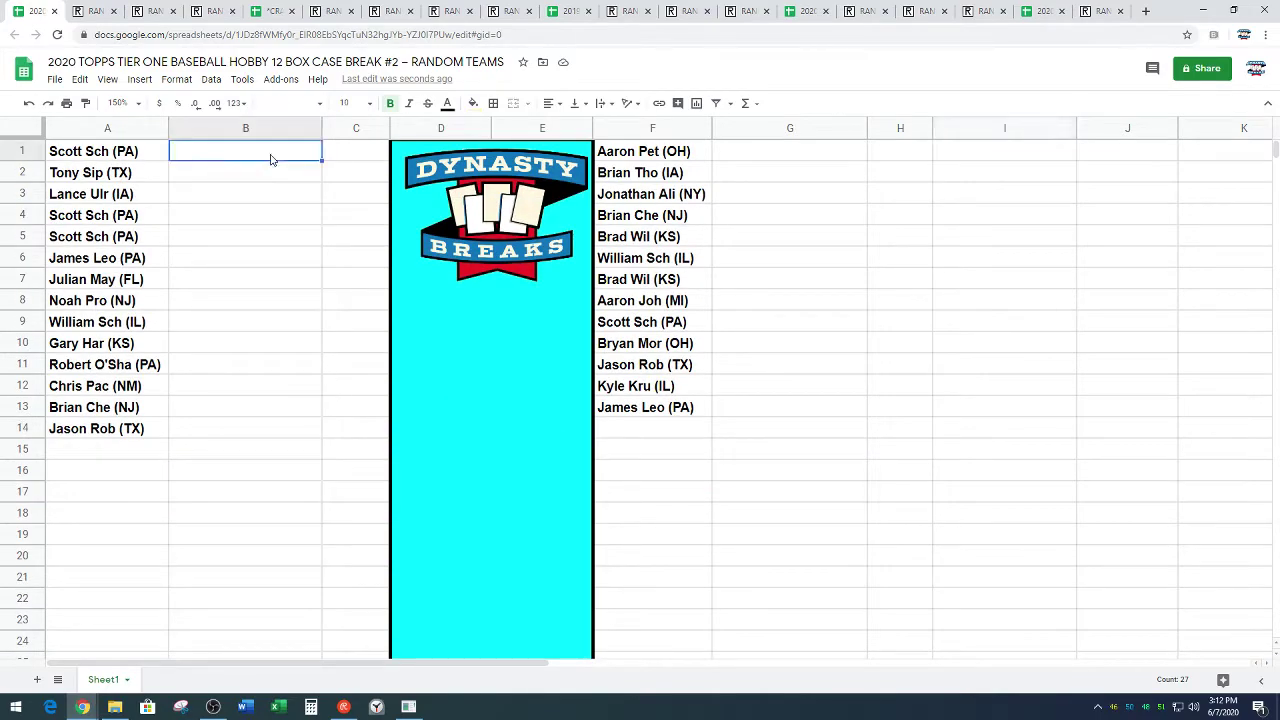
pyautogui.hotkey('ctrl', 'v')
pyautogui.click(346, 279)
pyautogui.scroll(-2, 343, 282)
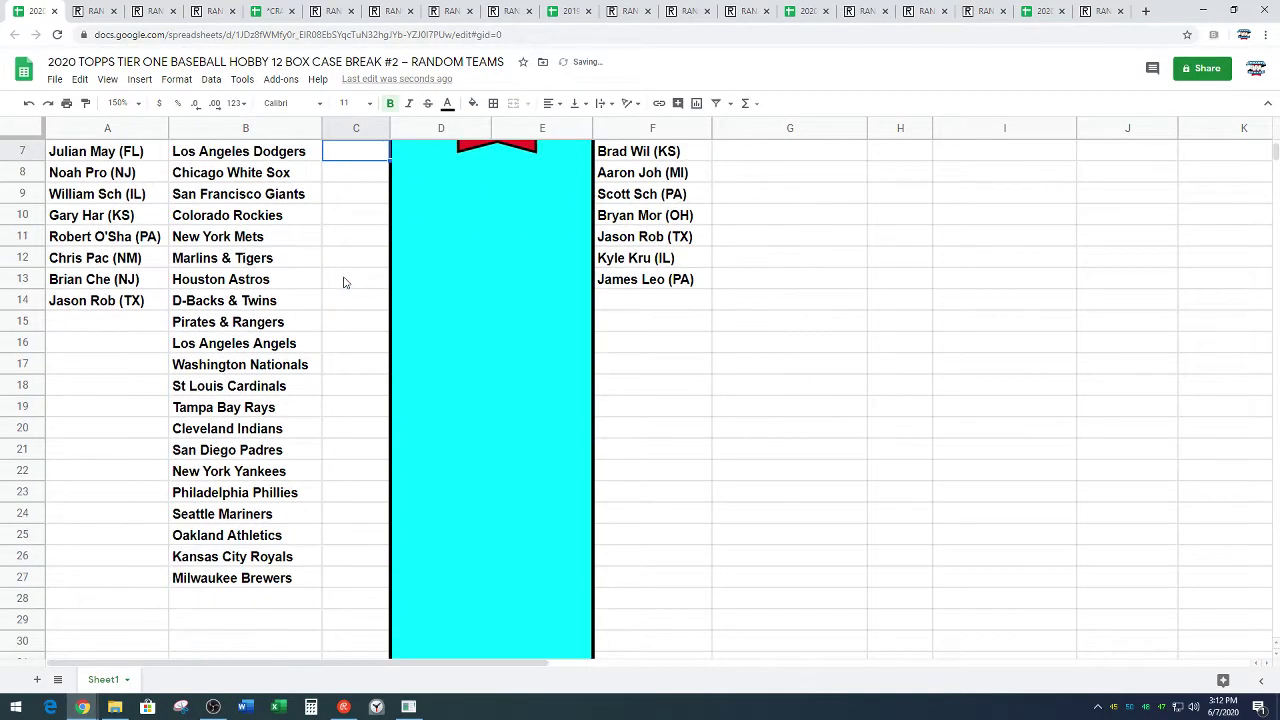
# Move the team names in B15:B27 to column G, starting at G1
pyautogui.moveTo(288, 320); pyautogui.dragTo(277, 580)
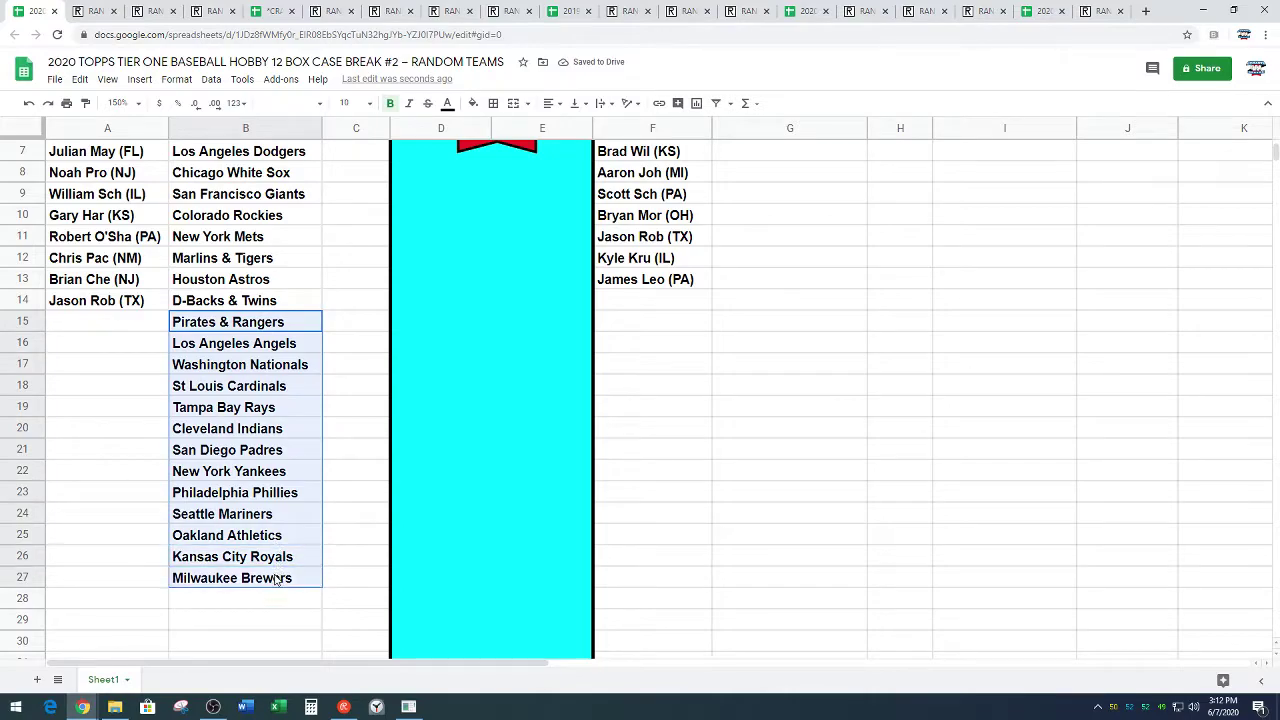
pyautogui.hotkey('ctrl', 'c')
pyautogui.scroll(2, 808, 400)
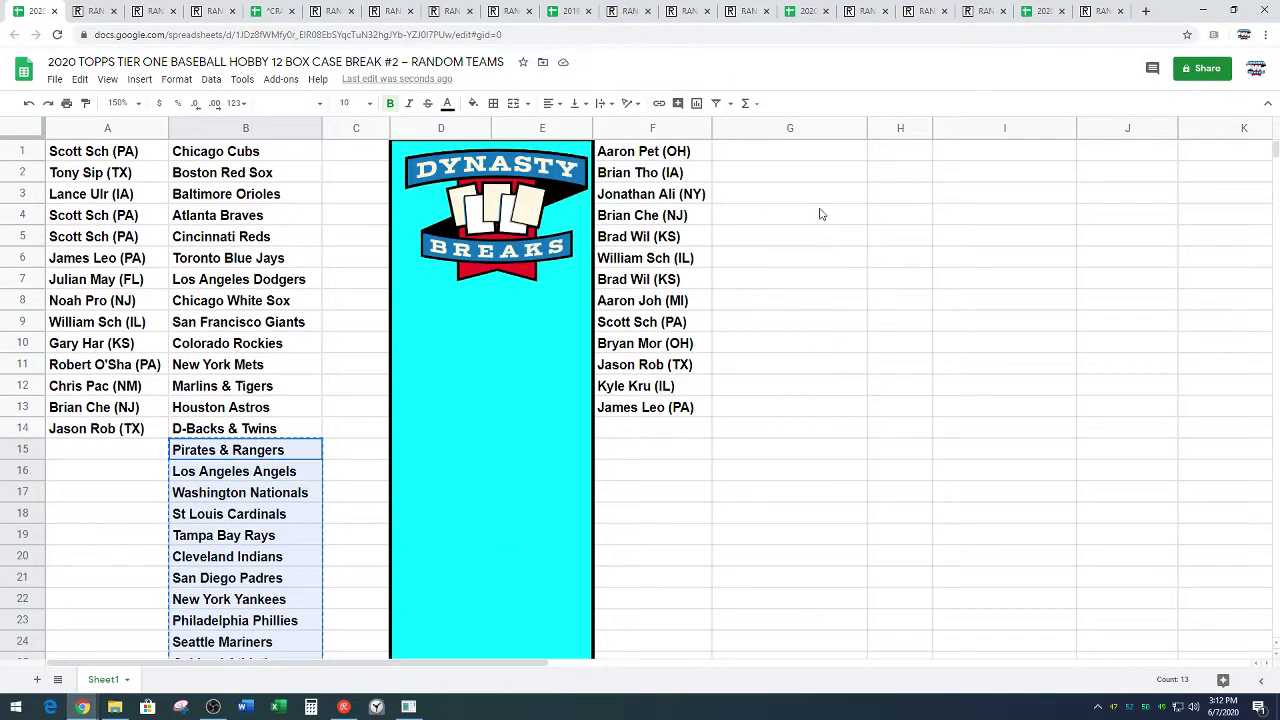
pyautogui.click(828, 155)
pyautogui.hotkey('ctrl', 'v')
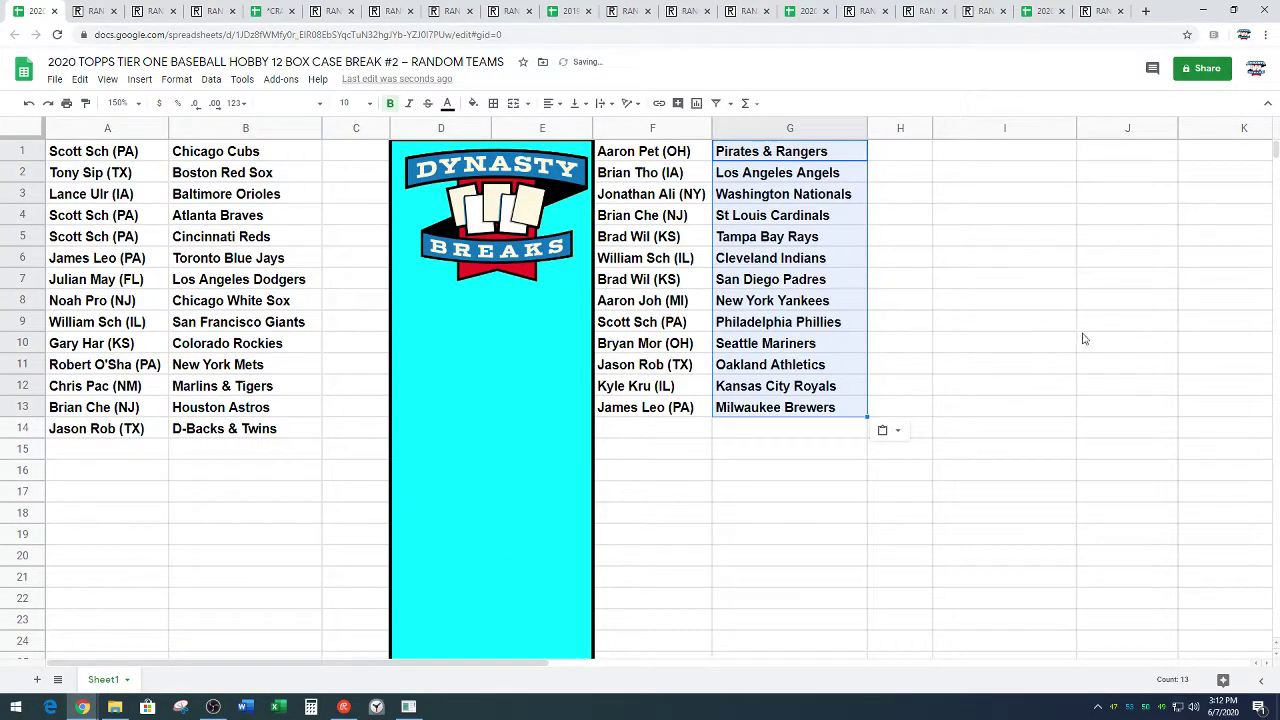
pyautogui.click(1145, 324)
# Open the zoom level choices for the case break sheet
pyautogui.click(138, 105)
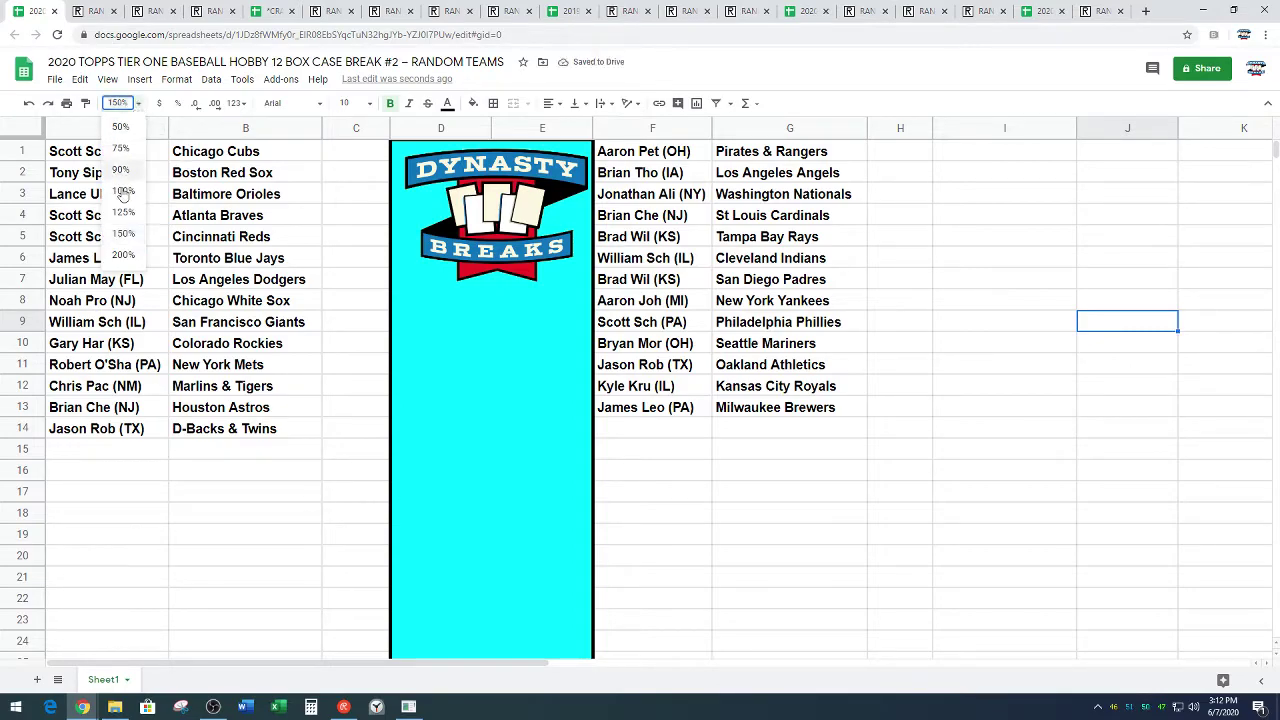